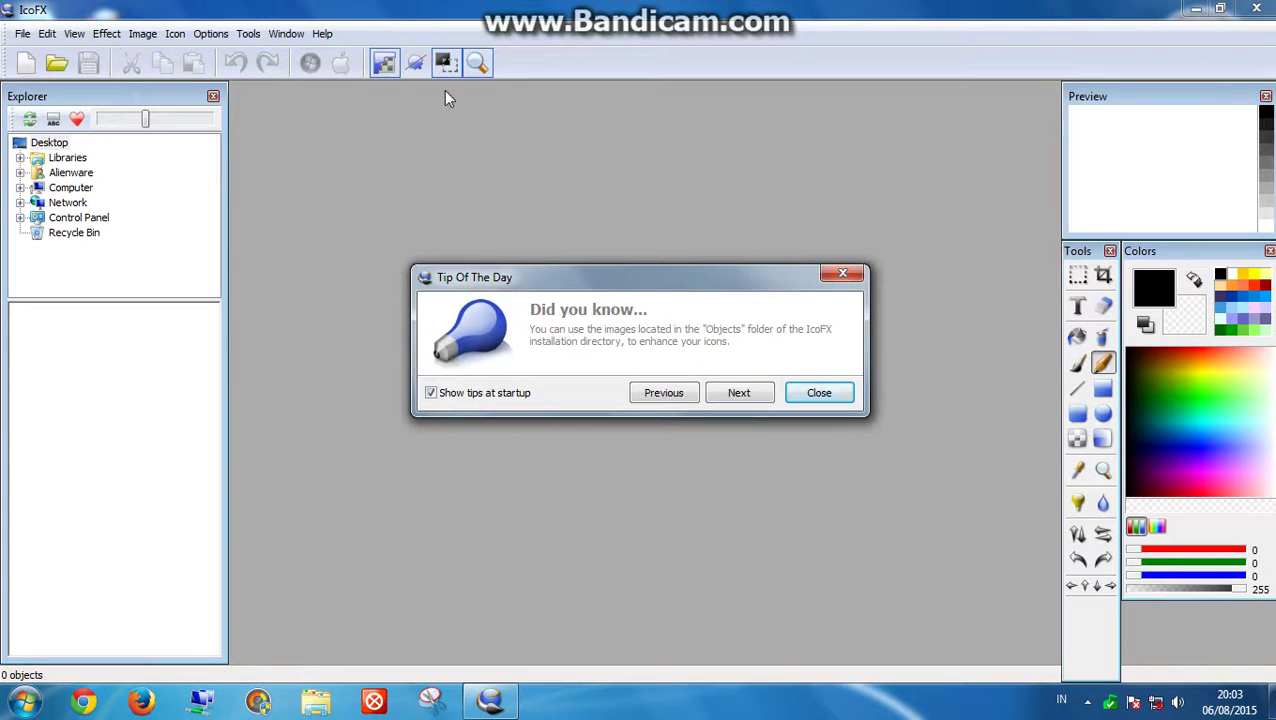
Step: Dismiss the startup tip and create a new 48 x 48 icon image in True Color + Alpha Channel (32 bits)
{"action": "left_click", "coordinate": [812, 392]}
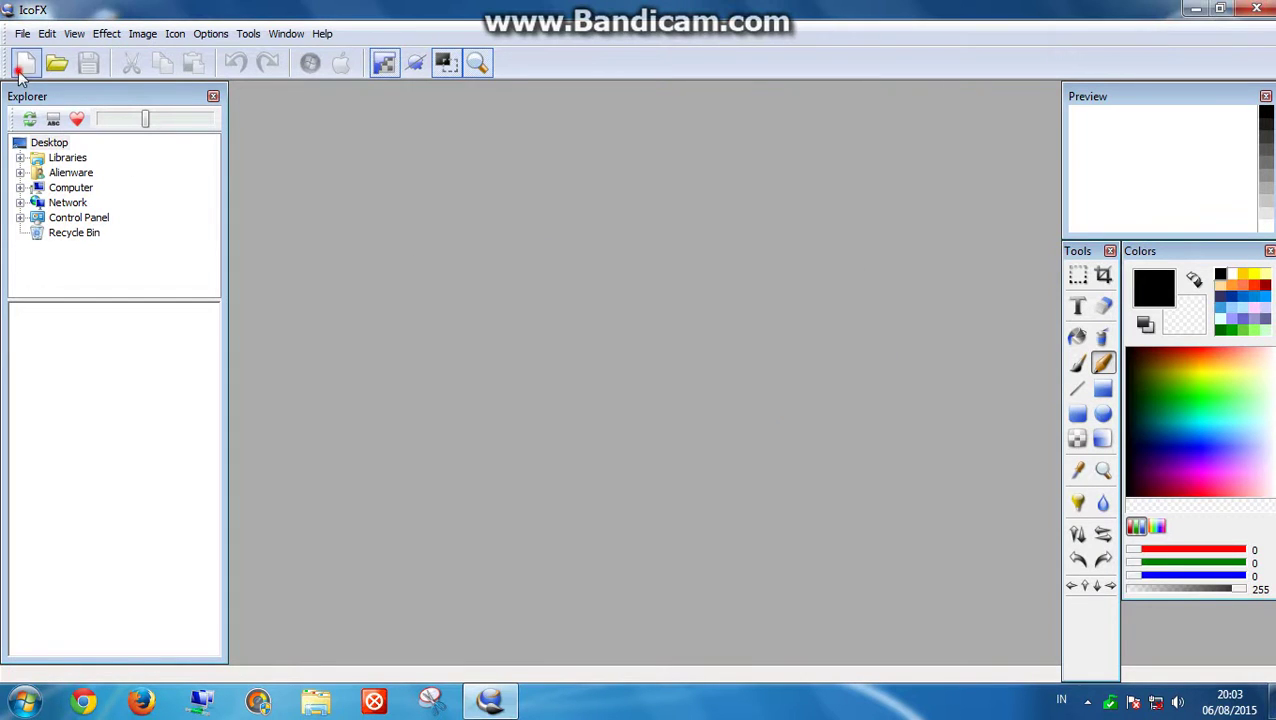
{"action": "left_click", "coordinate": [22, 68]}
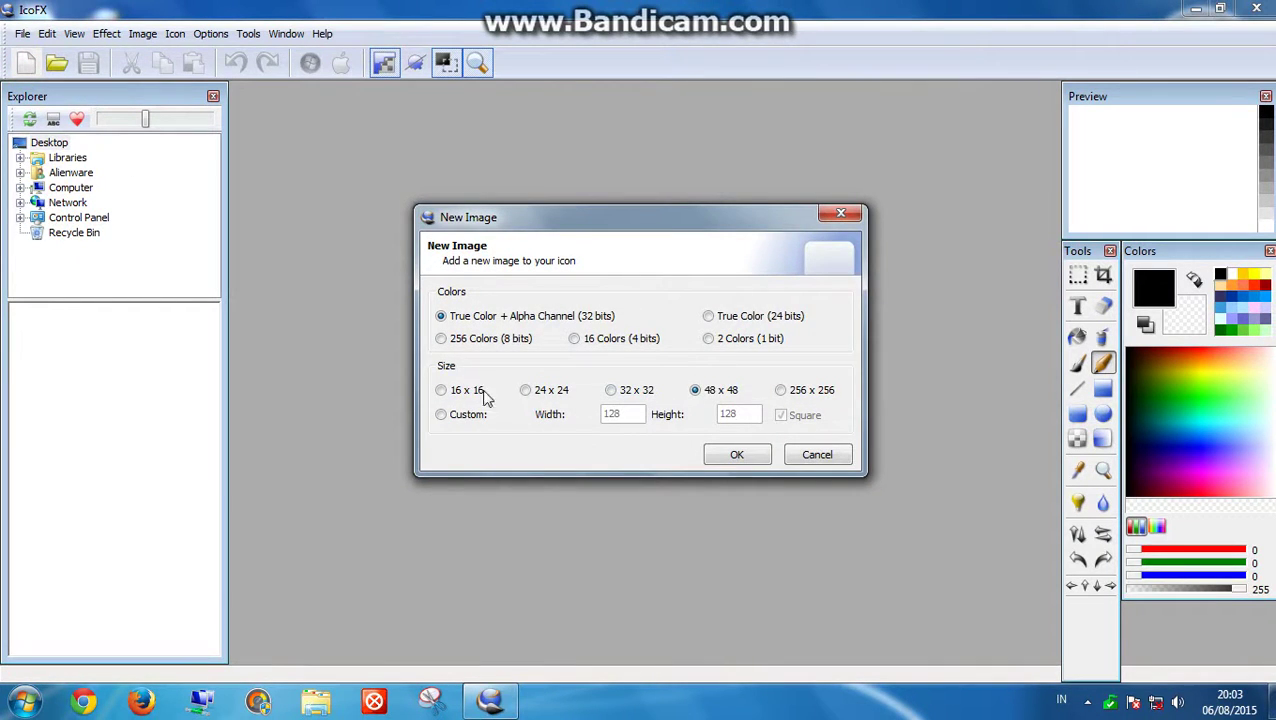
{"action": "left_click", "coordinate": [740, 456]}
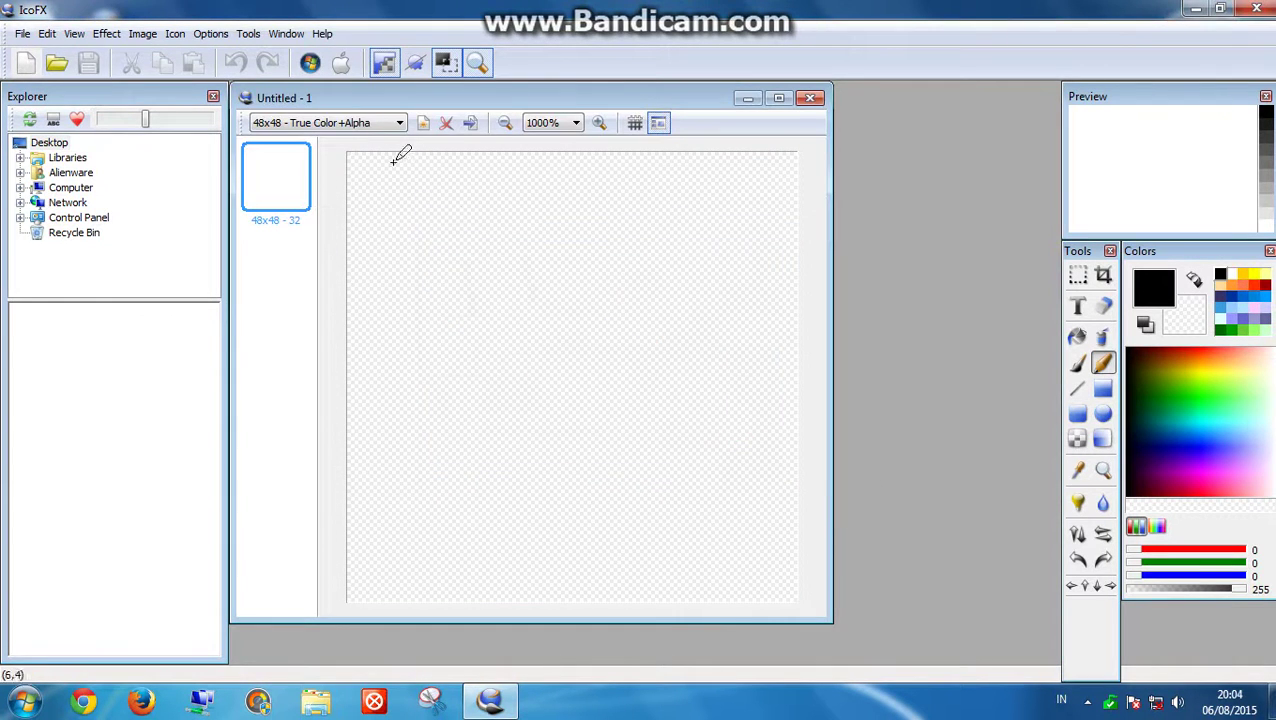
Step: Choose the speedo image from New folder in the Videos library for import into the icon
{"action": "left_click", "coordinate": [470, 124]}
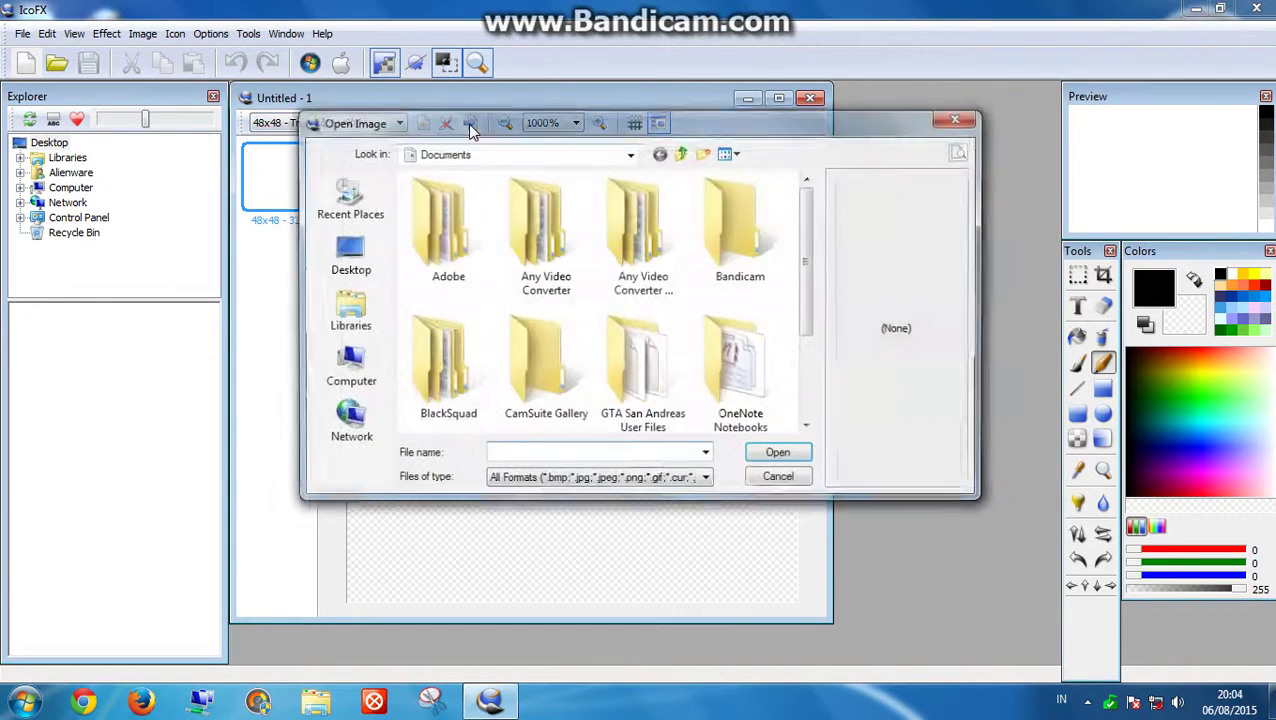
{"action": "left_click", "coordinate": [343, 310]}
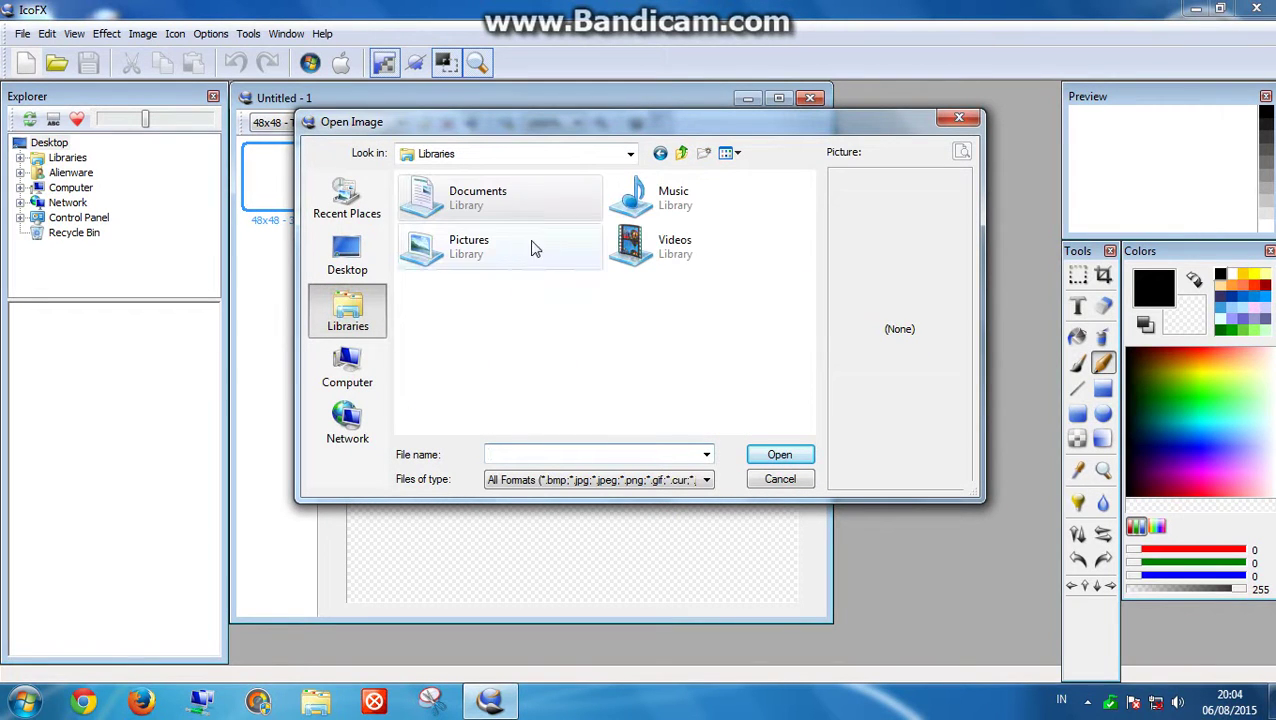
{"action": "double_click", "coordinate": [638, 254]}
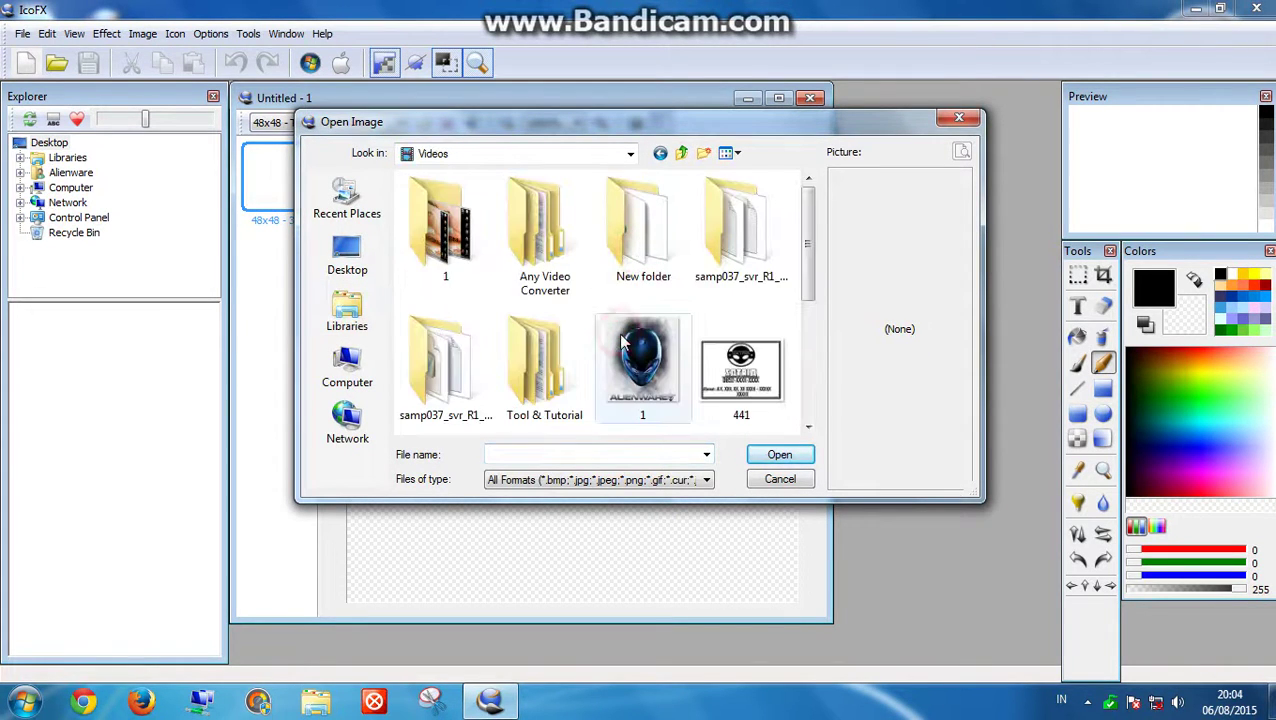
{"action": "left_click", "coordinate": [620, 342]}
{"action": "scroll", "coordinate": [620, 338], "scroll_direction": "down", "scroll_amount": 1}
{"action": "left_click", "coordinate": [715, 228]}
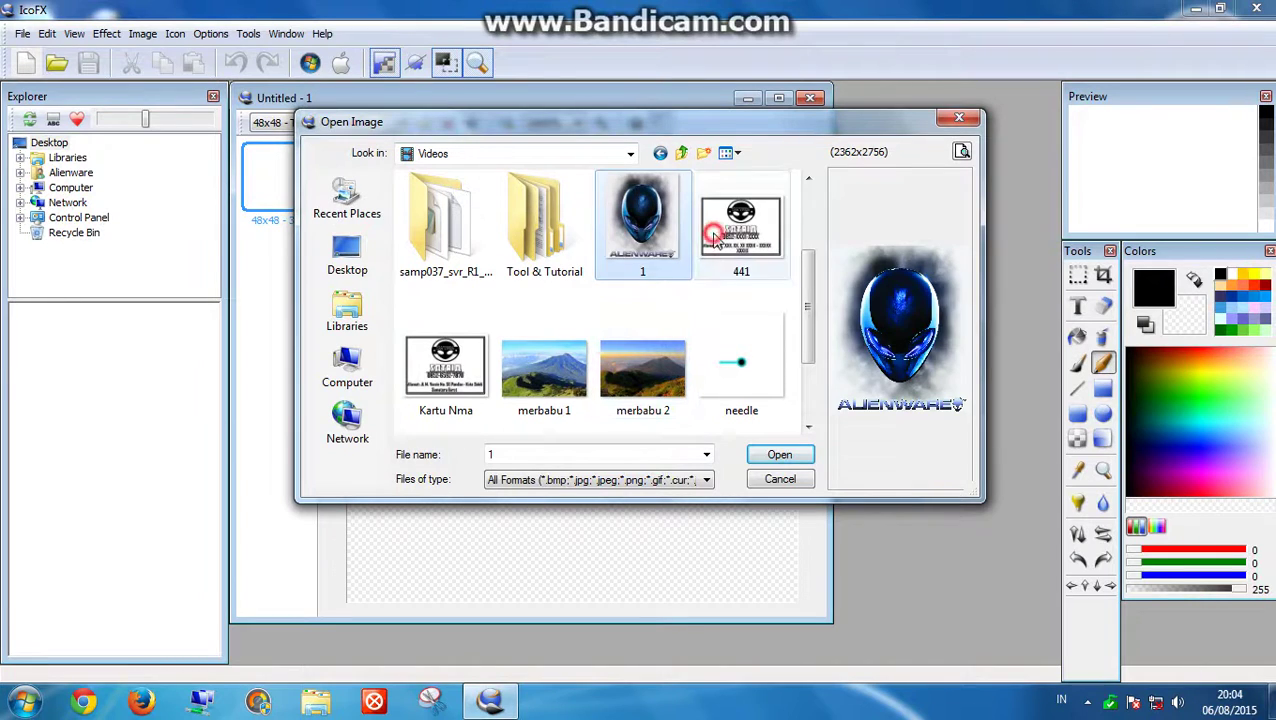
{"action": "left_click", "coordinate": [645, 272]}
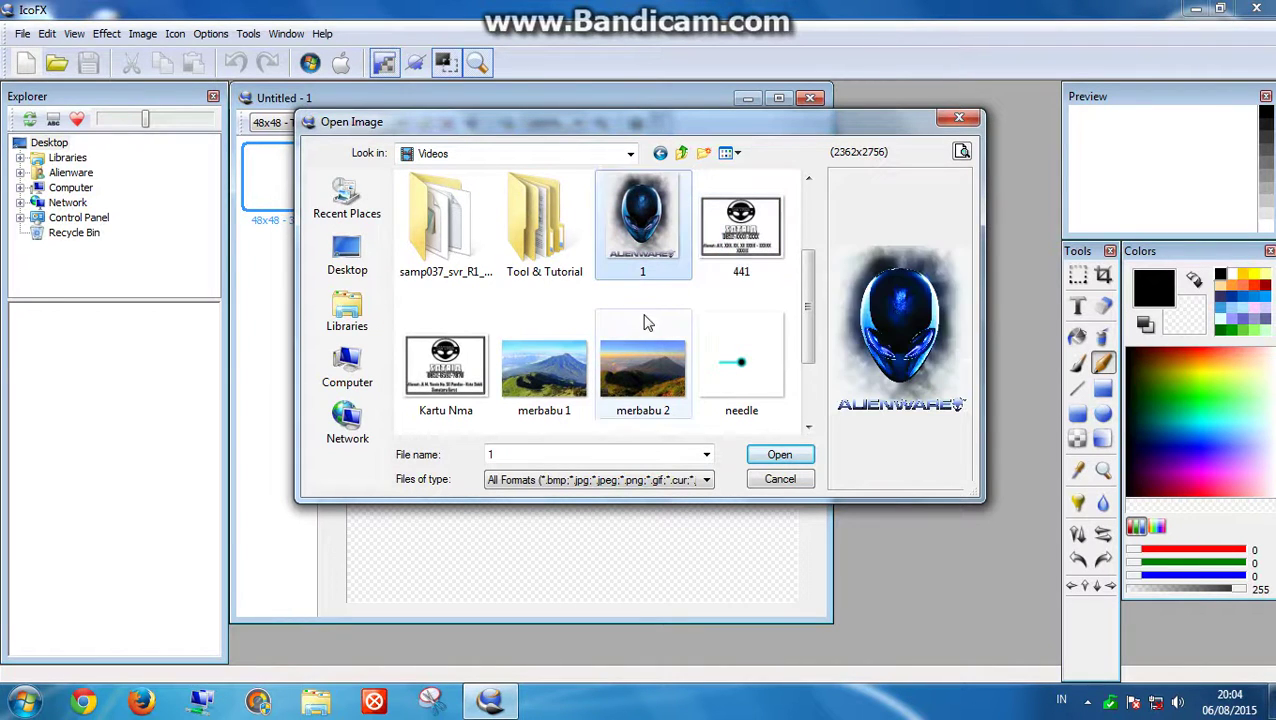
{"action": "scroll", "coordinate": [649, 325], "scroll_direction": "down", "scroll_amount": 1}
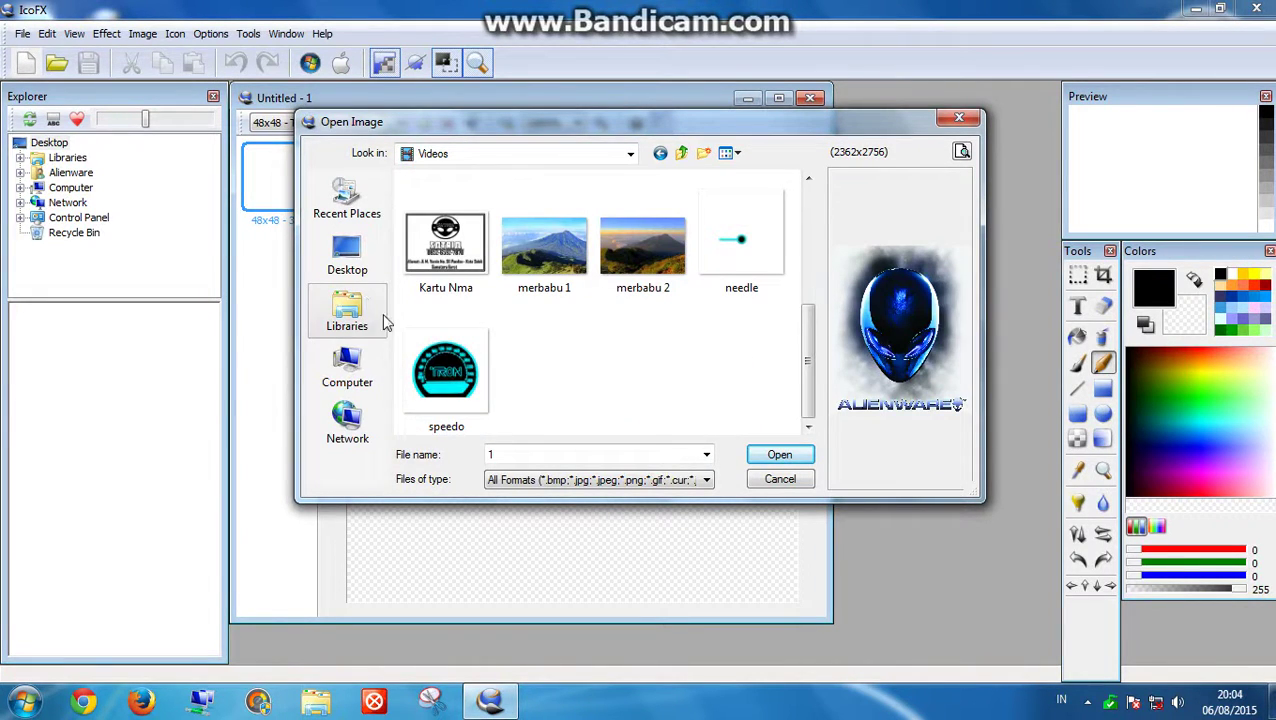
{"action": "left_click", "coordinate": [446, 372]}
{"action": "scroll", "coordinate": [513, 270], "scroll_direction": "up", "scroll_amount": 3}
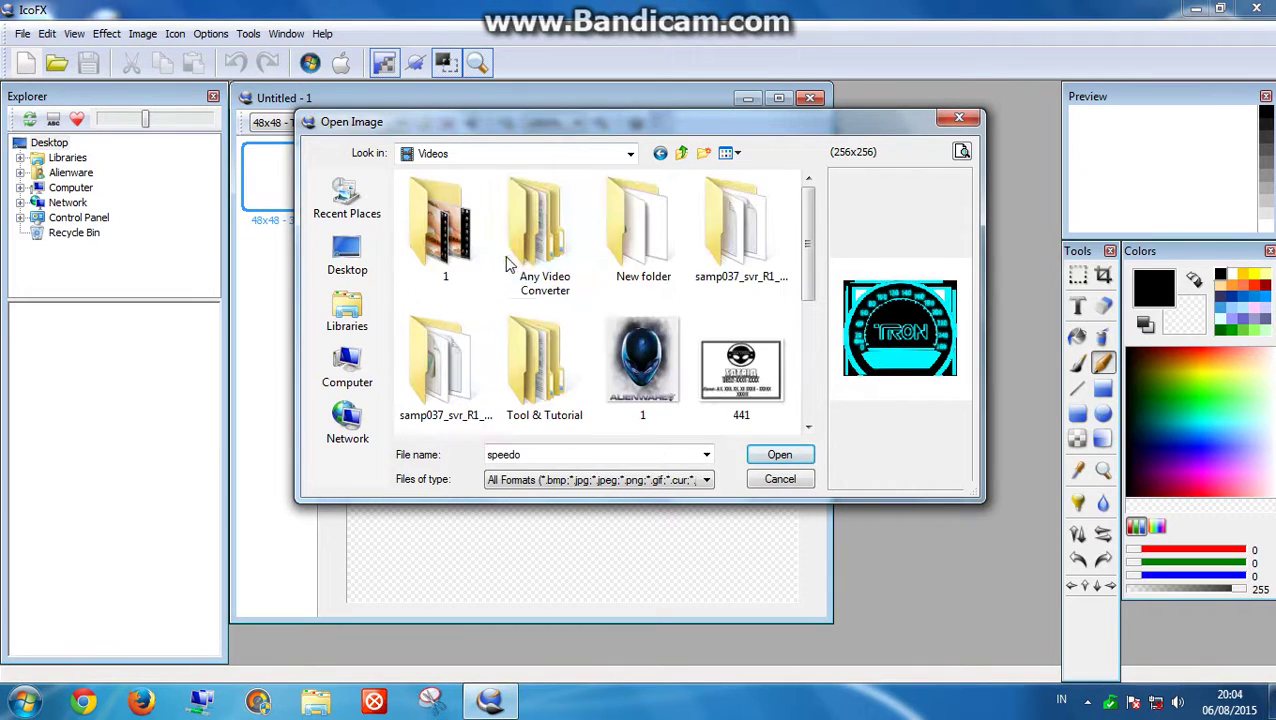
{"action": "left_click", "coordinate": [638, 232]}
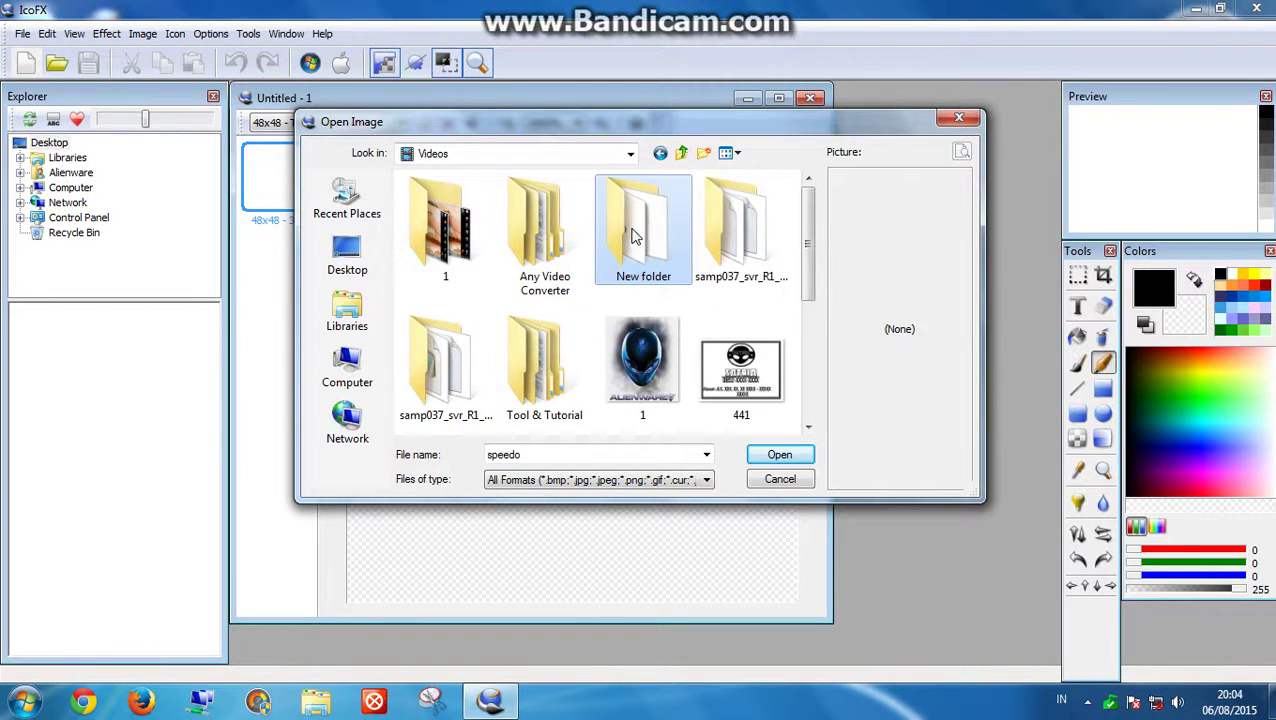
{"action": "double_click", "coordinate": [638, 232]}
{"action": "left_click", "coordinate": [572, 256]}
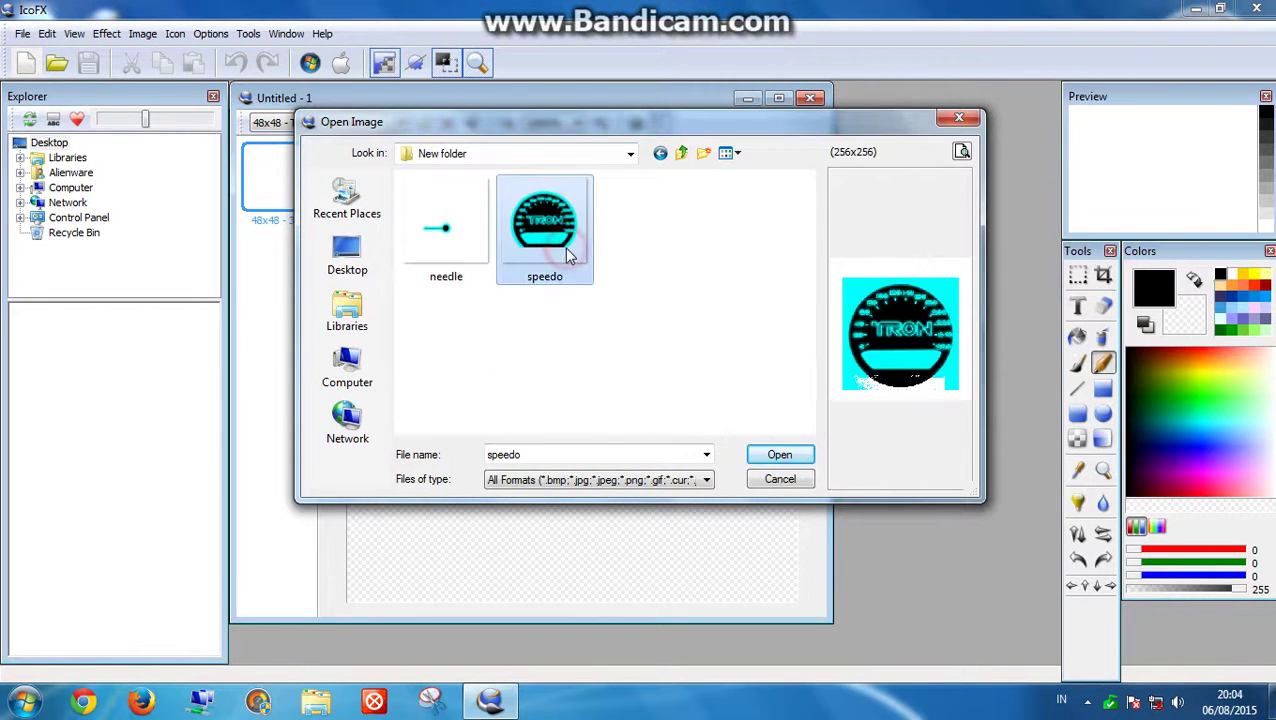
{"action": "left_click", "coordinate": [782, 455]}
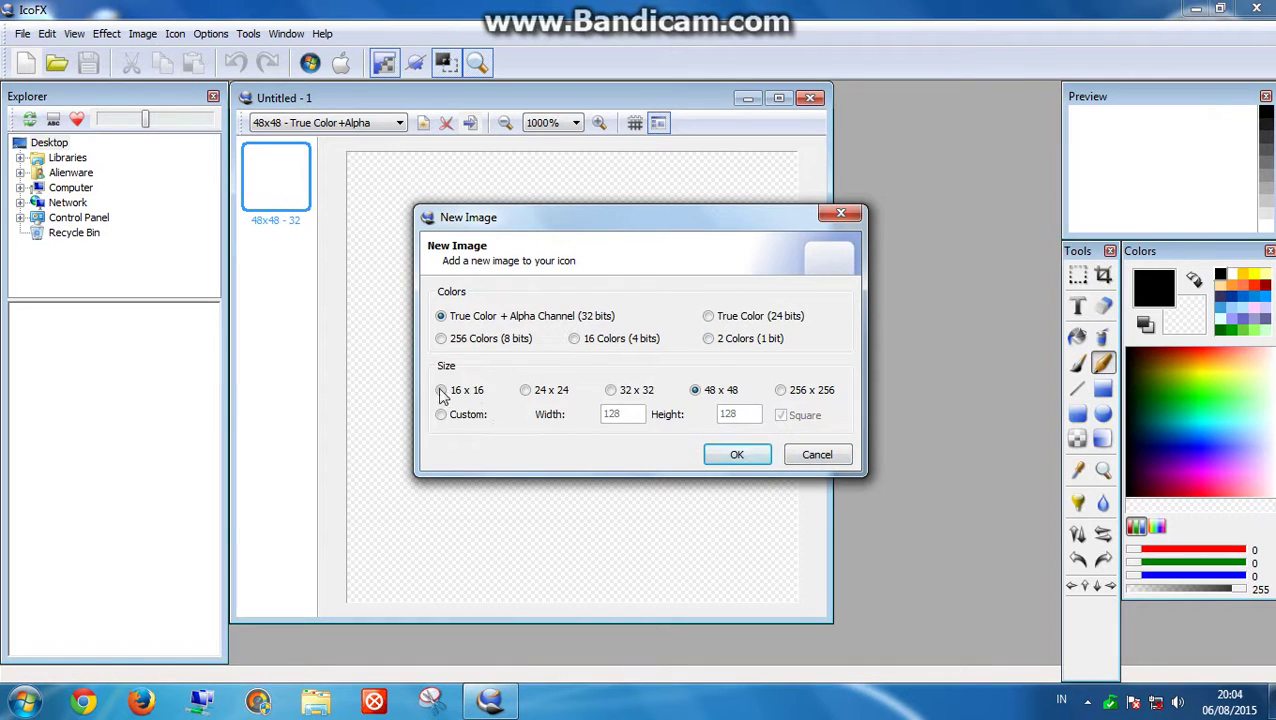
Step: Import the chosen speedo image at 16 x 16, keeping the default advanced import settings
{"action": "left_click", "coordinate": [443, 392]}
{"action": "left_click", "coordinate": [730, 457]}
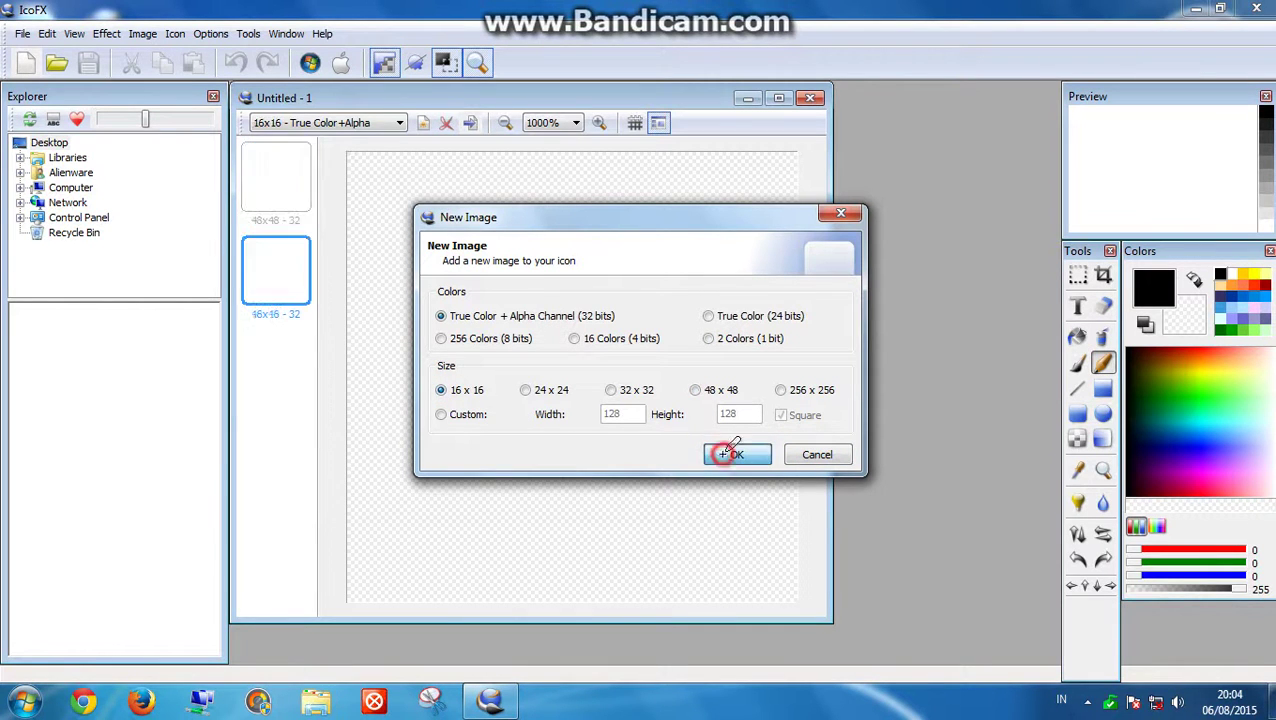
{"action": "left_click", "coordinate": [820, 586]}
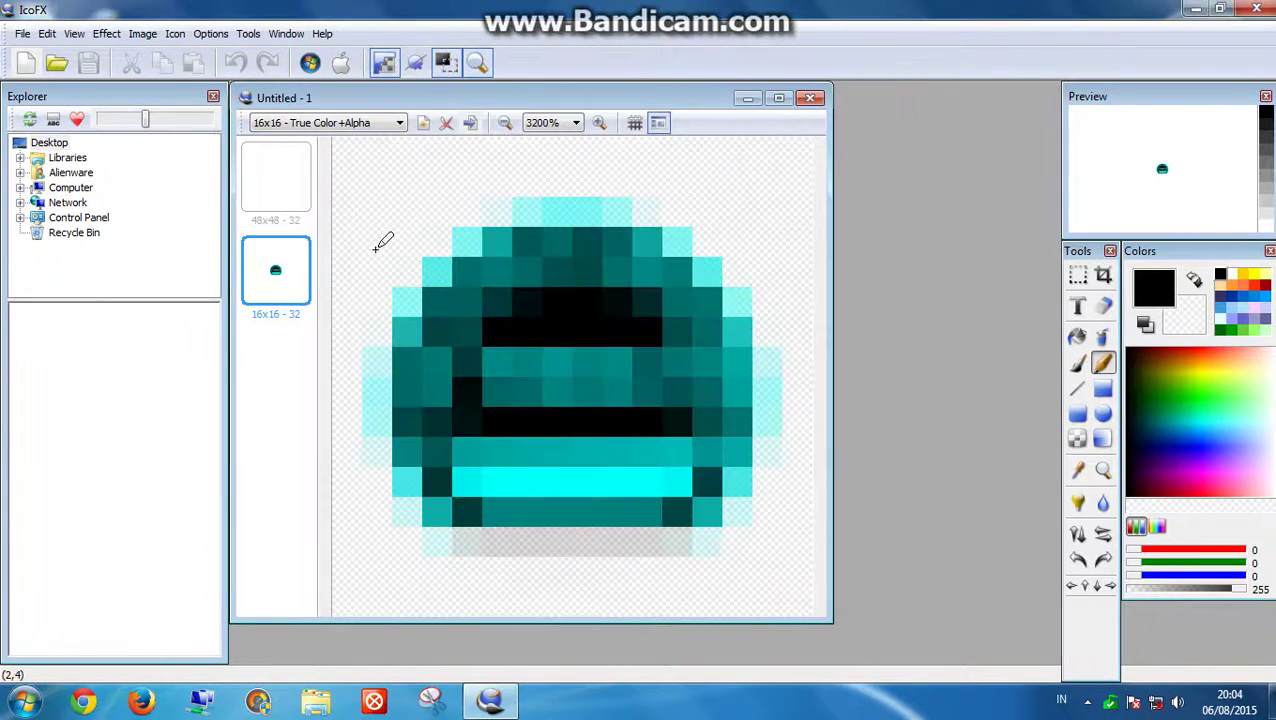
Step: Delete the blank 48 x 48 image from the icon
{"action": "left_click", "coordinate": [295, 200]}
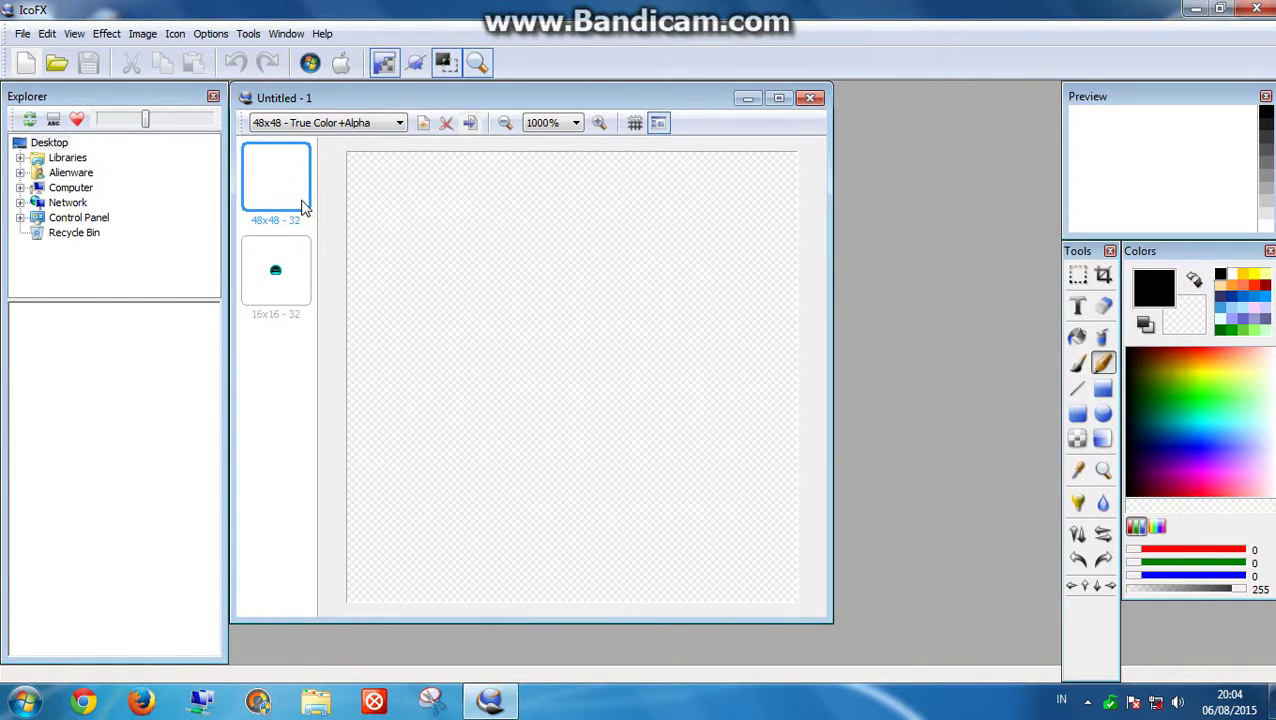
{"action": "right_click", "coordinate": [291, 155]}
{"action": "left_click", "coordinate": [313, 179]}
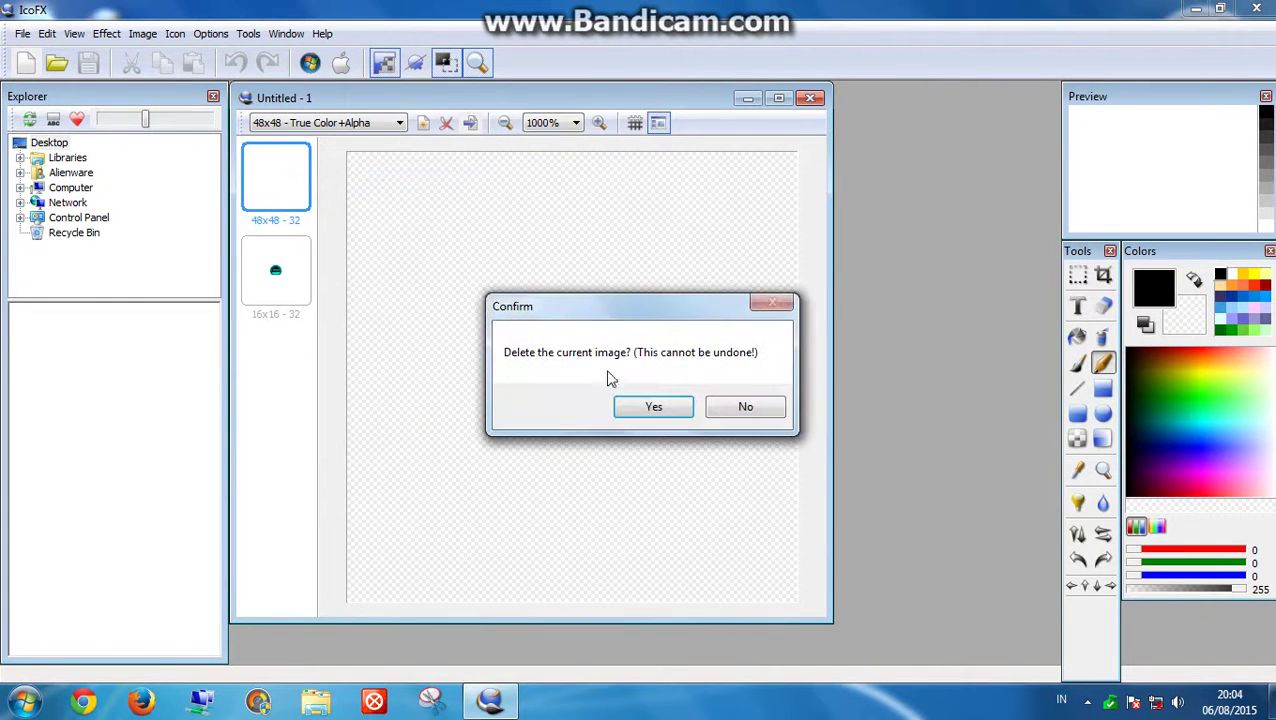
{"action": "left_click", "coordinate": [648, 402]}
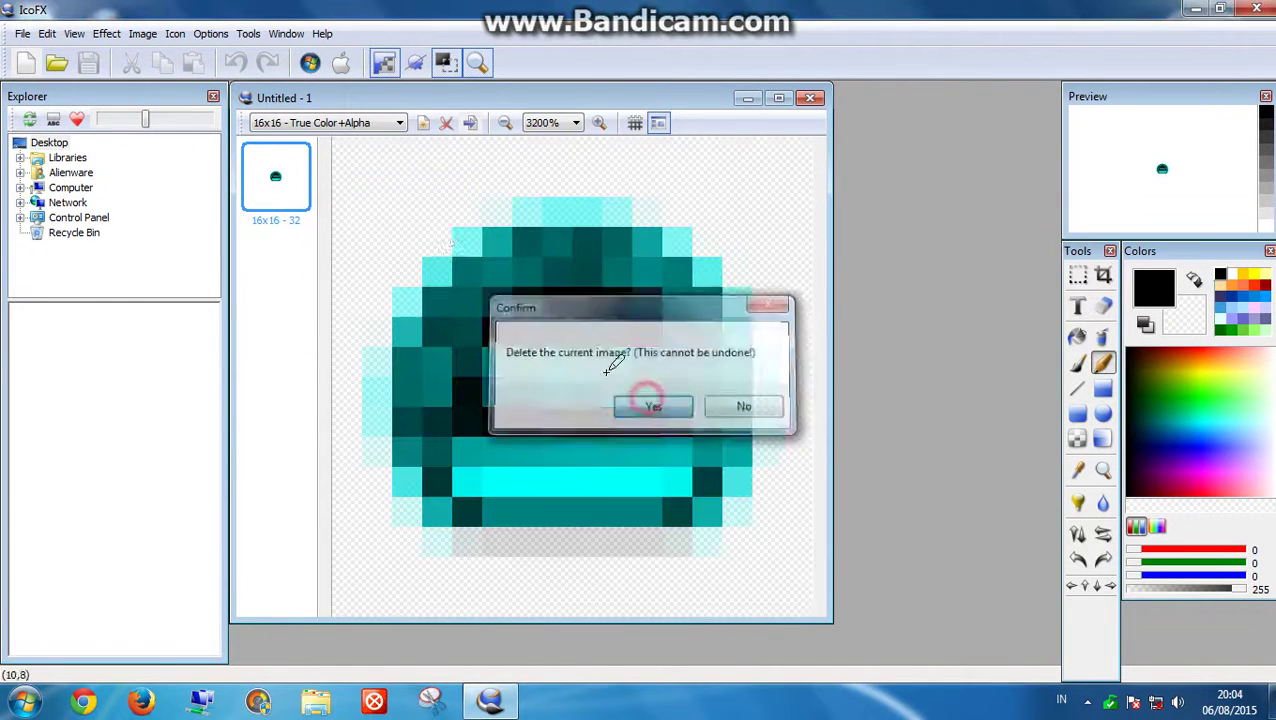
Step: Import the speedo image again as a 24 x 24 version with the default advanced import settings
{"action": "left_click", "coordinate": [470, 122]}
{"action": "left_click", "coordinate": [563, 272]}
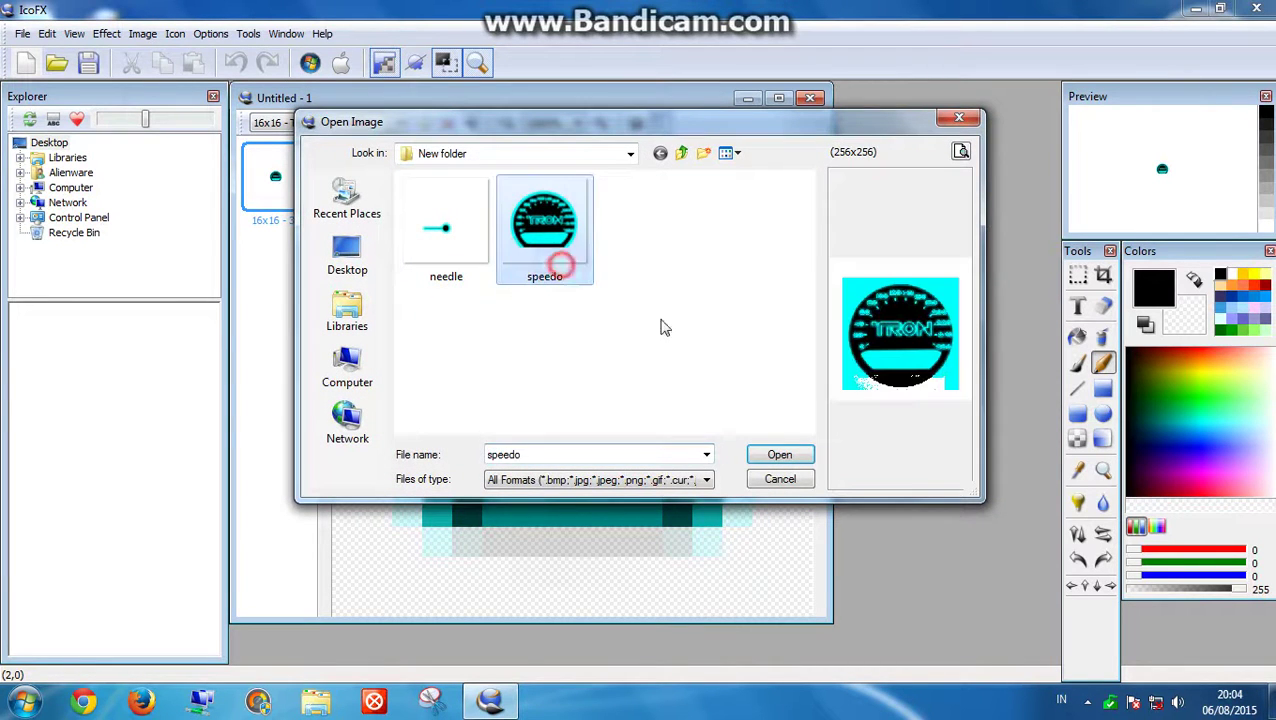
{"action": "left_click", "coordinate": [771, 452]}
{"action": "left_click", "coordinate": [533, 390]}
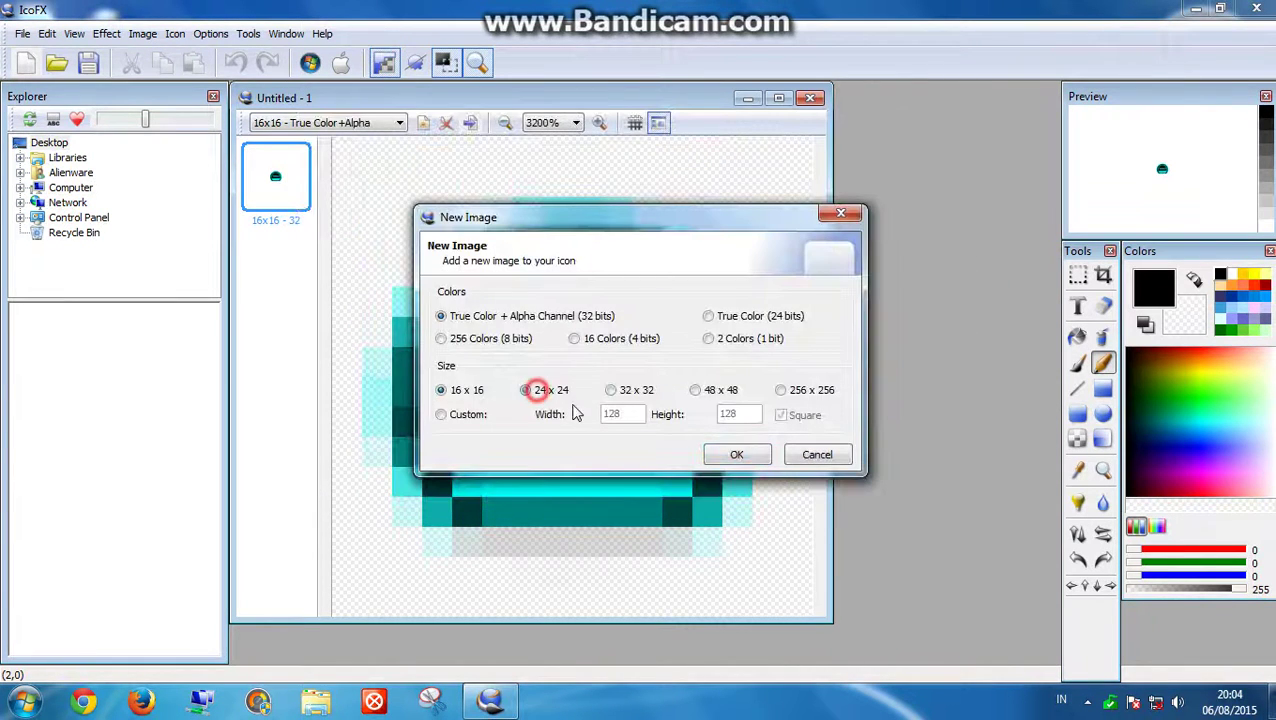
{"action": "left_click", "coordinate": [738, 454]}
{"action": "left_click", "coordinate": [825, 587]}
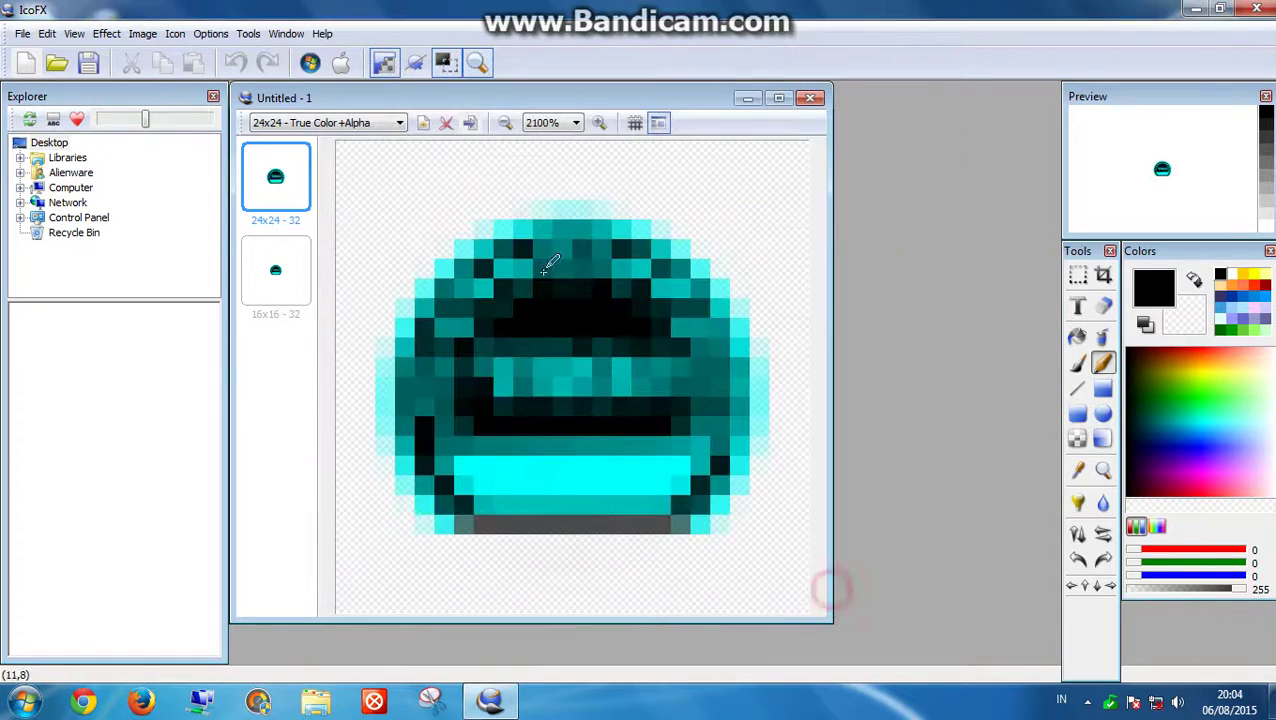
Step: Add a 32 x 32 version of the speedo image to the icon
{"action": "left_click", "coordinate": [470, 122]}
{"action": "double_click", "coordinate": [570, 268]}
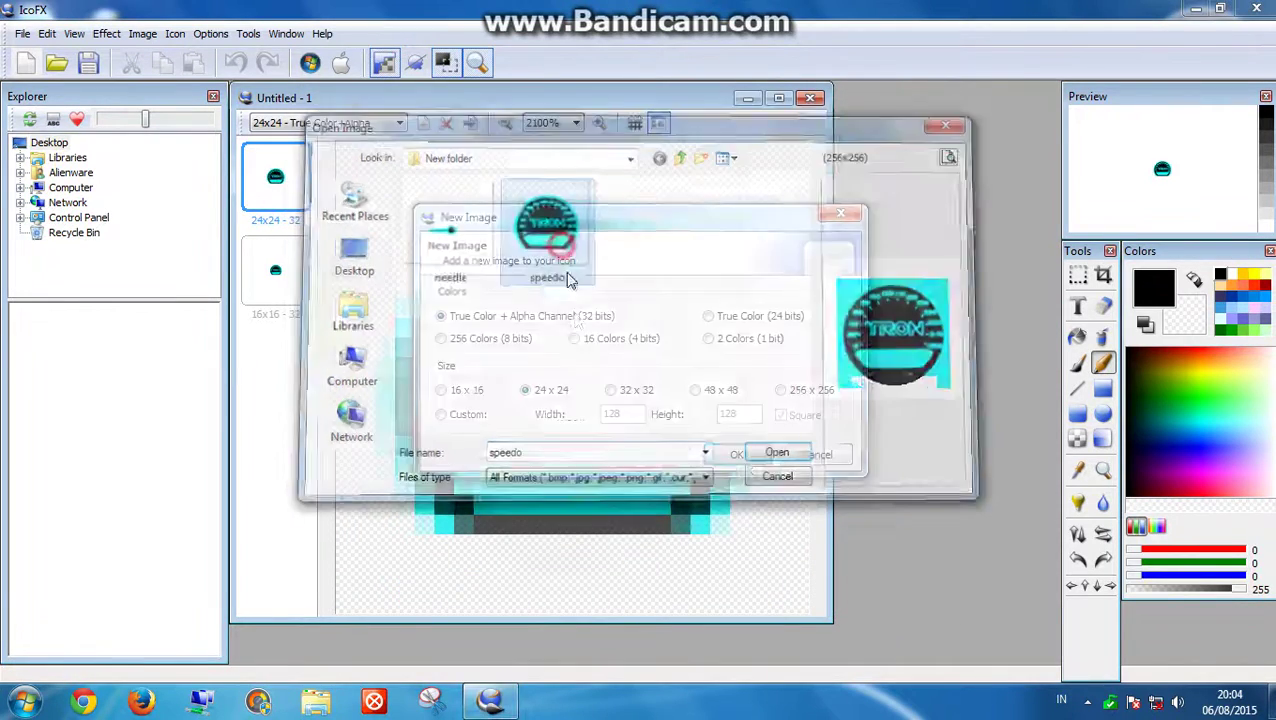
{"action": "left_click", "coordinate": [610, 389]}
{"action": "left_click", "coordinate": [732, 452]}
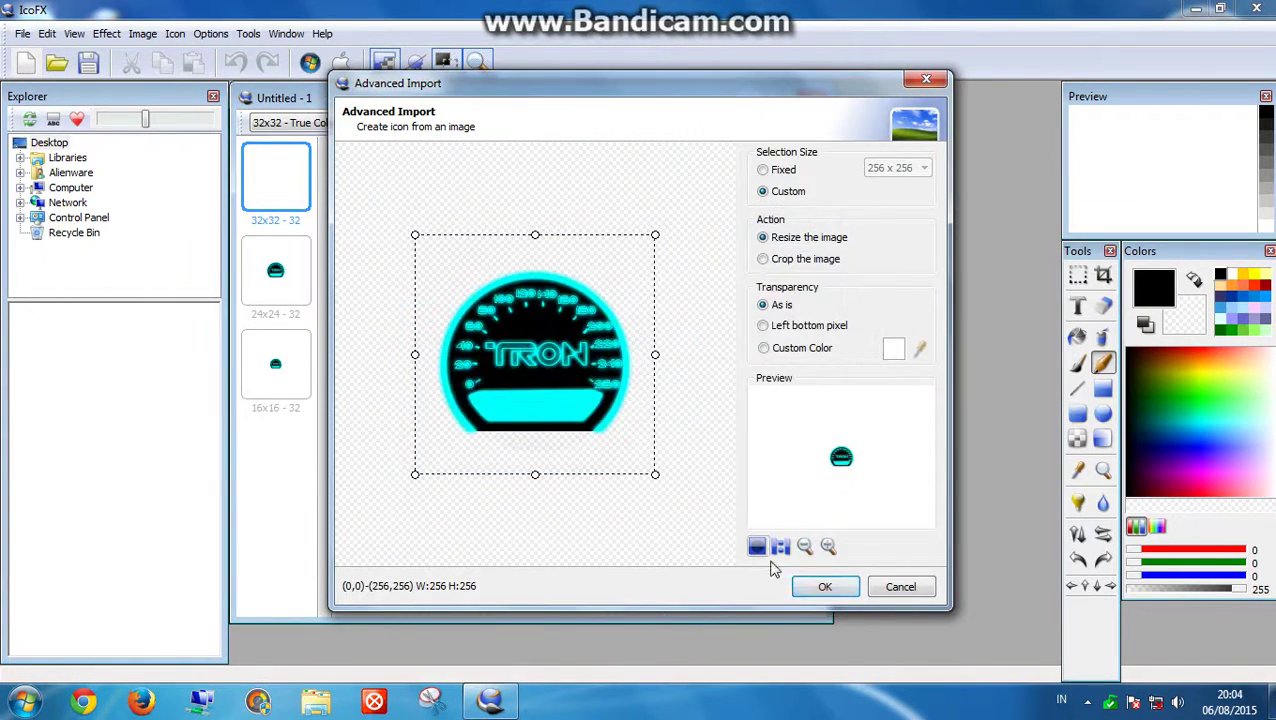
{"action": "left_click", "coordinate": [800, 588]}
Step: Add a 48 x 48 version of the speedo image to the icon
{"action": "left_click", "coordinate": [470, 122]}
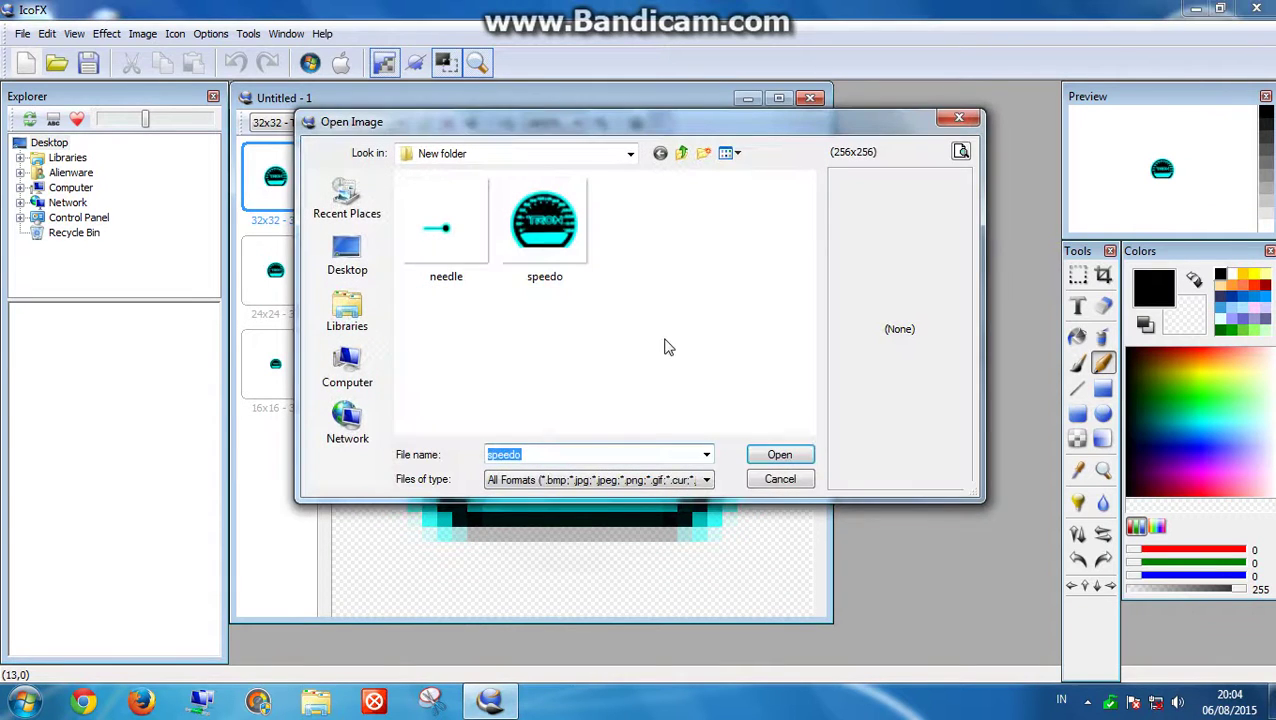
{"action": "double_click", "coordinate": [550, 240]}
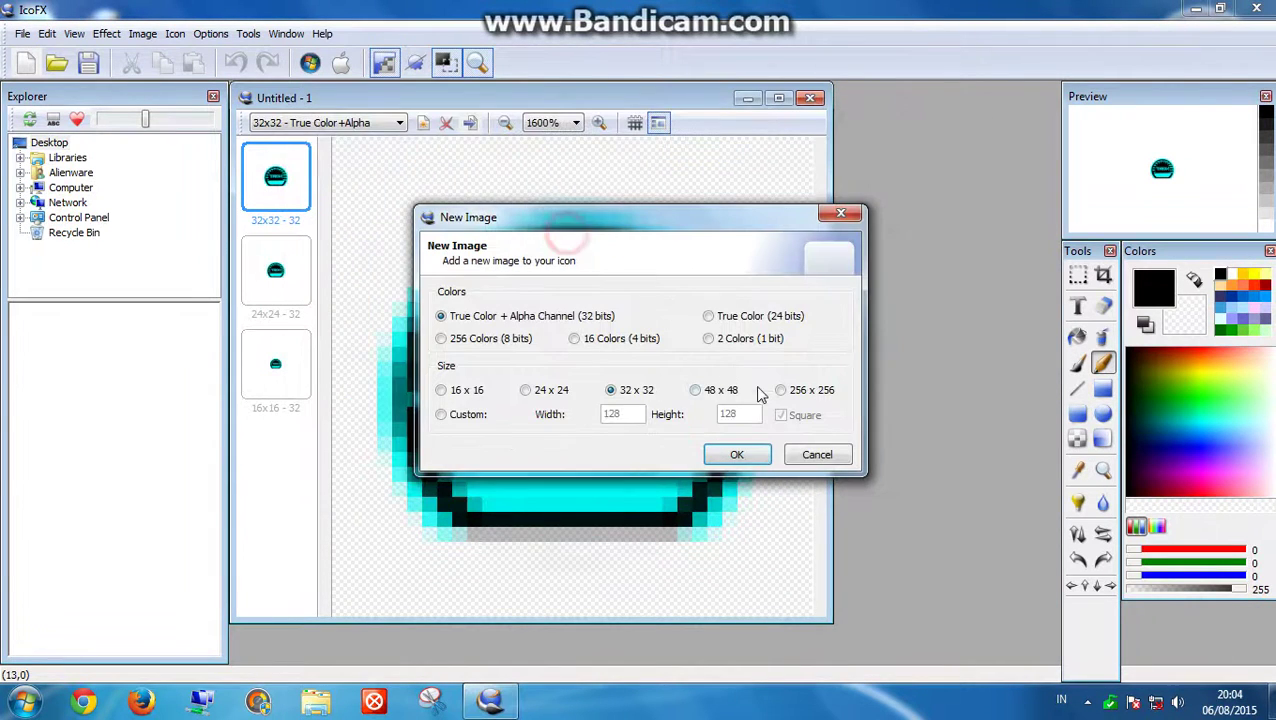
{"action": "left_click", "coordinate": [696, 390]}
{"action": "left_click", "coordinate": [736, 454]}
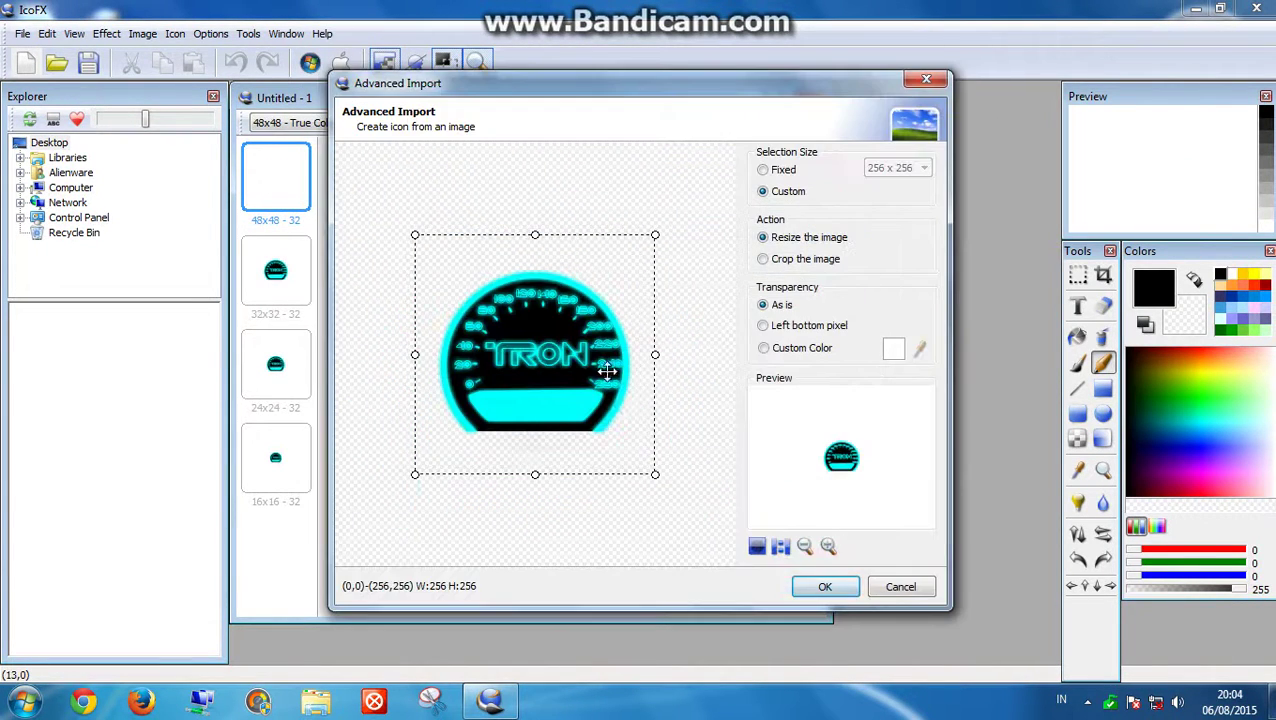
{"action": "left_click", "coordinate": [812, 582]}
Step: Add a 256 x 256 version of the speedo image to the icon
{"action": "left_click", "coordinate": [467, 125]}
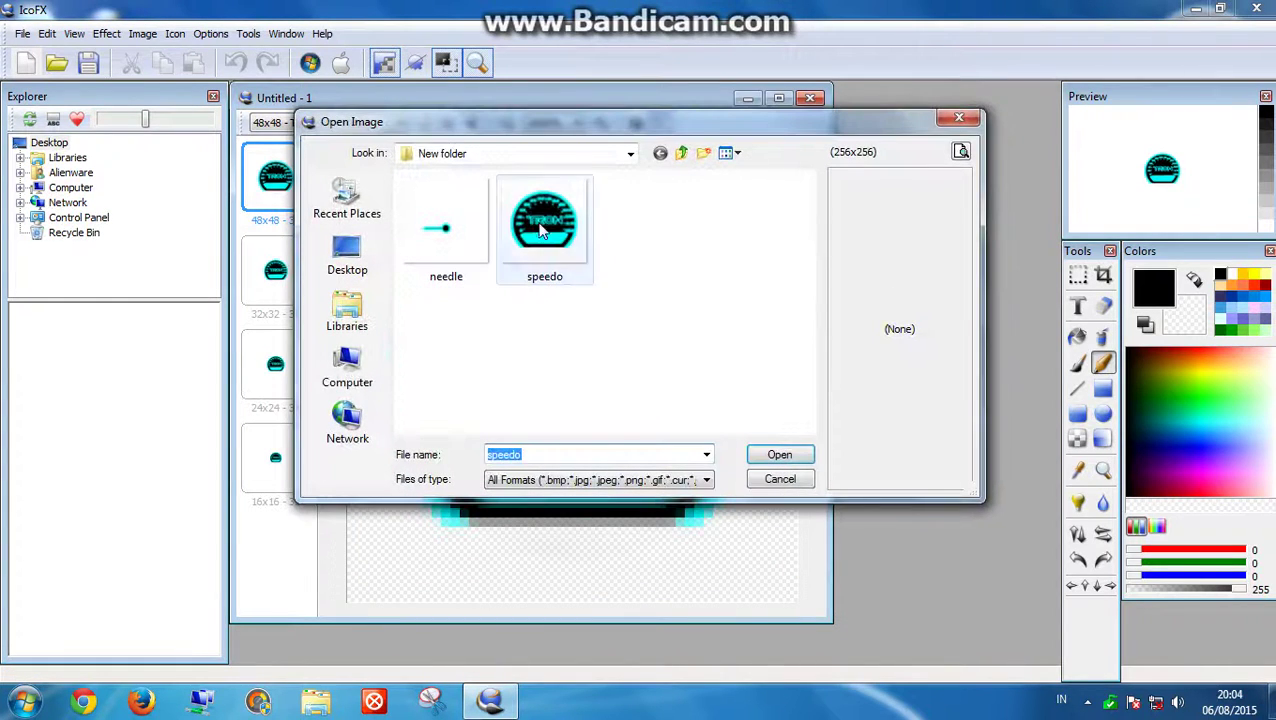
{"action": "left_click", "coordinate": [540, 232]}
{"action": "left_click", "coordinate": [772, 454]}
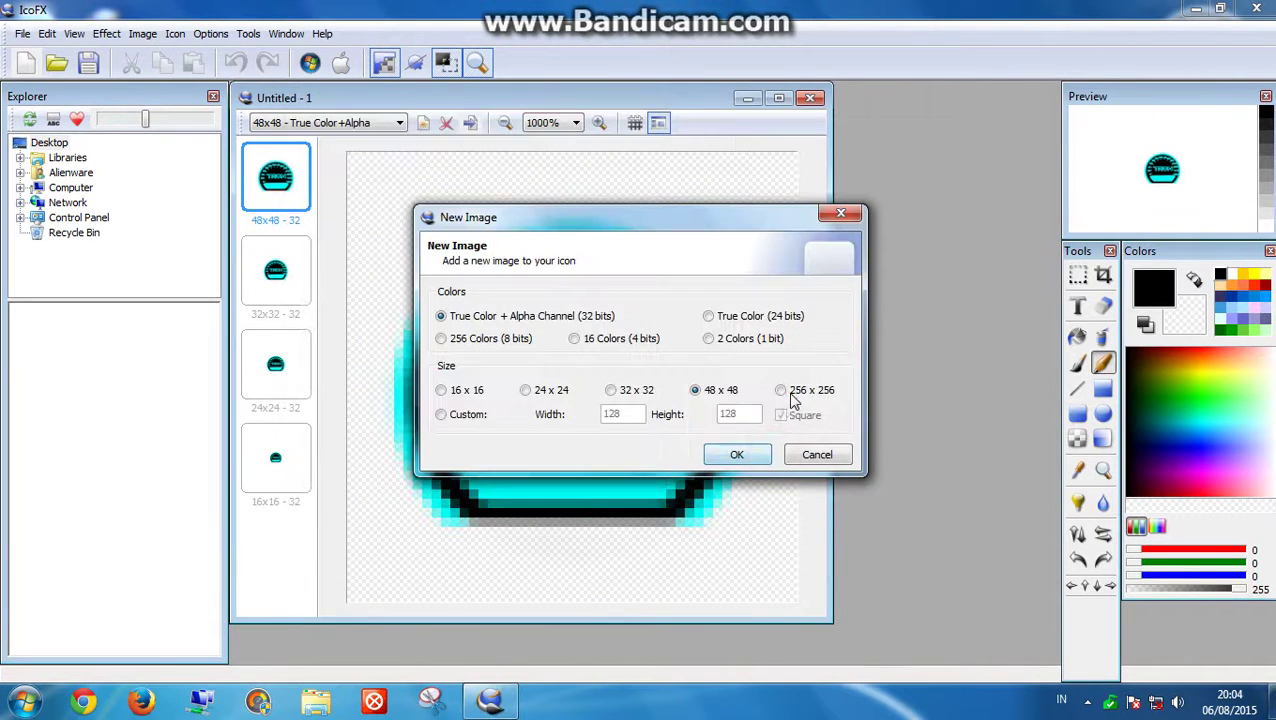
{"action": "left_click", "coordinate": [781, 390]}
{"action": "left_click", "coordinate": [736, 454]}
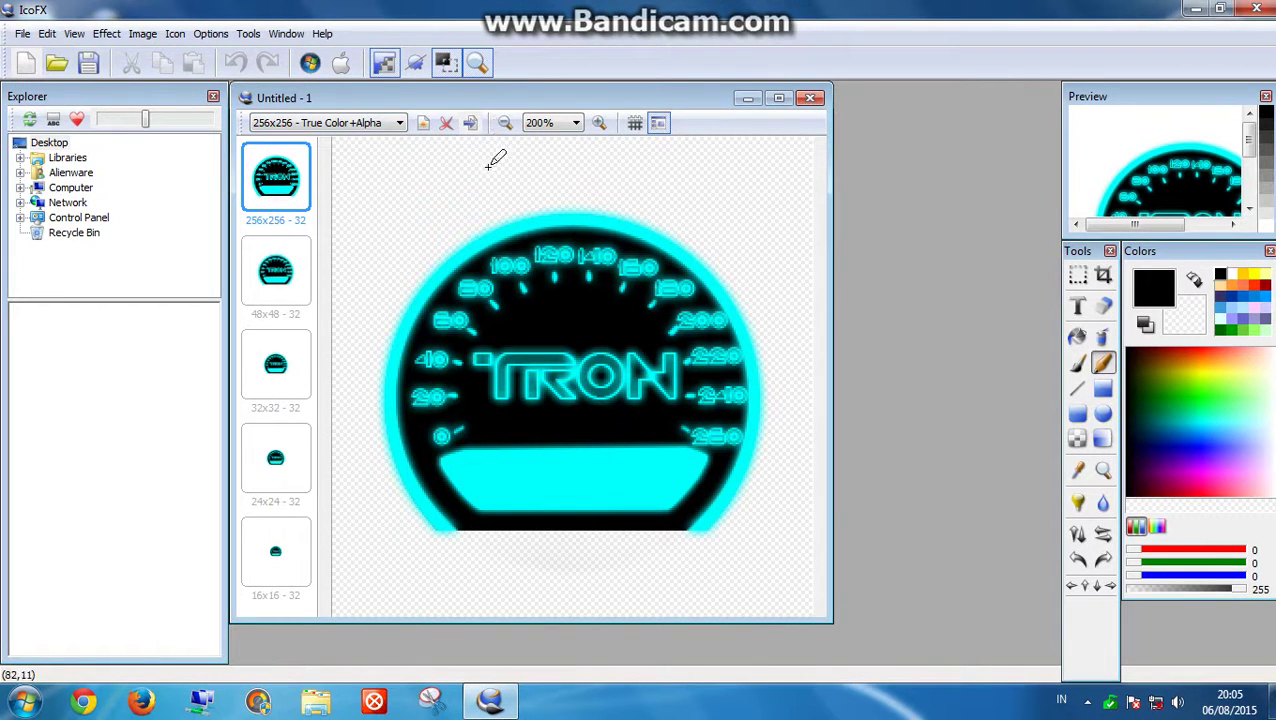
Step: Open Notepad, write the note "Ctrl + S" in a blank document and minimize it
{"action": "key", "text": "ctrl+s"}
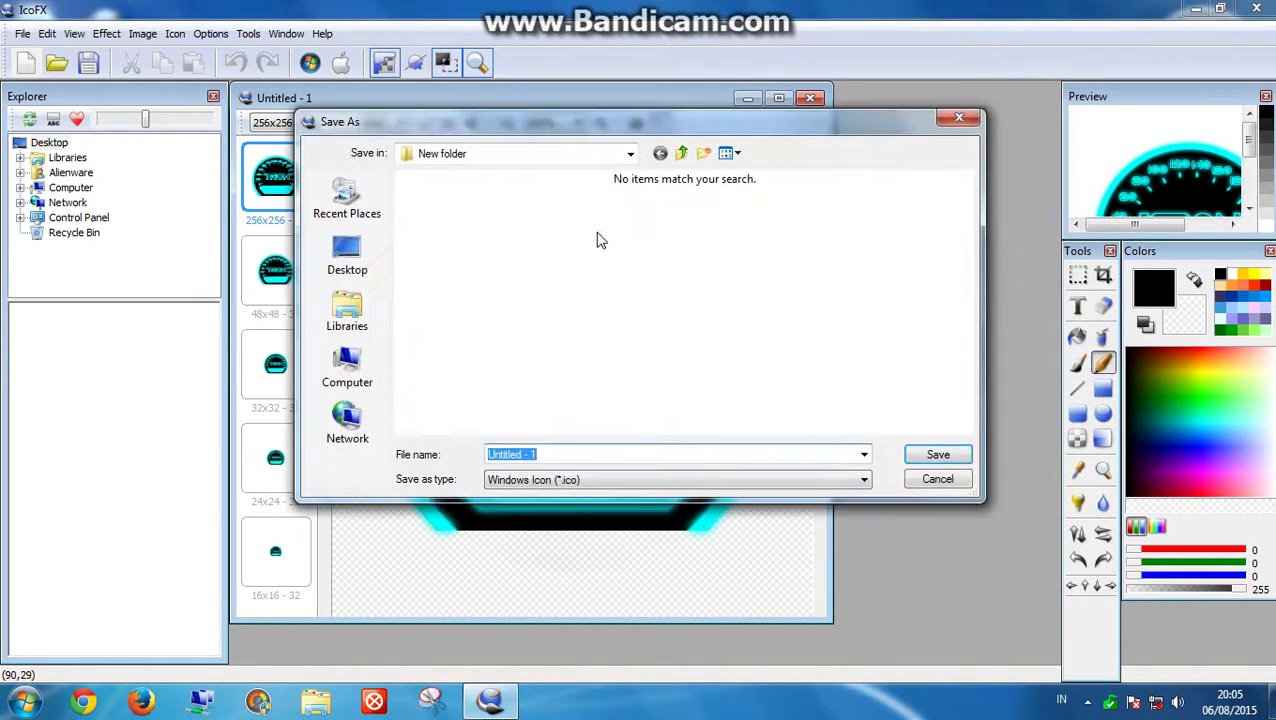
{"action": "left_click", "coordinate": [935, 480]}
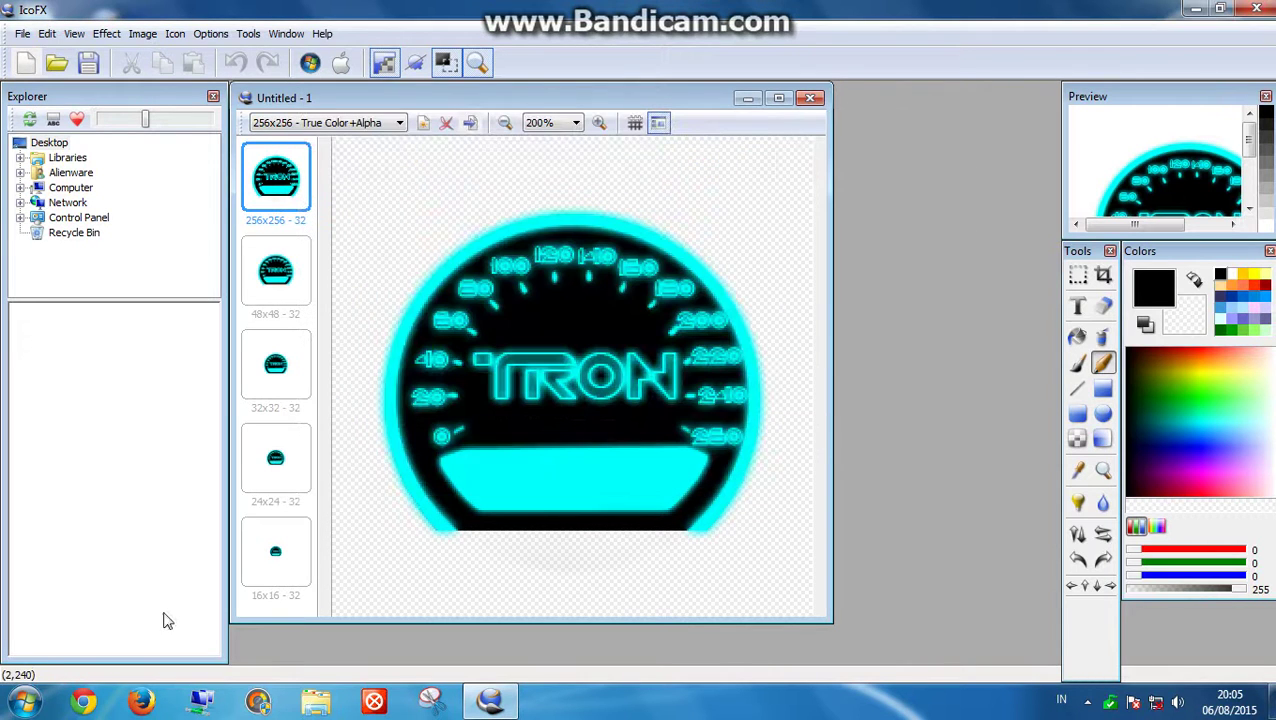
{"action": "left_click", "coordinate": [15, 702]}
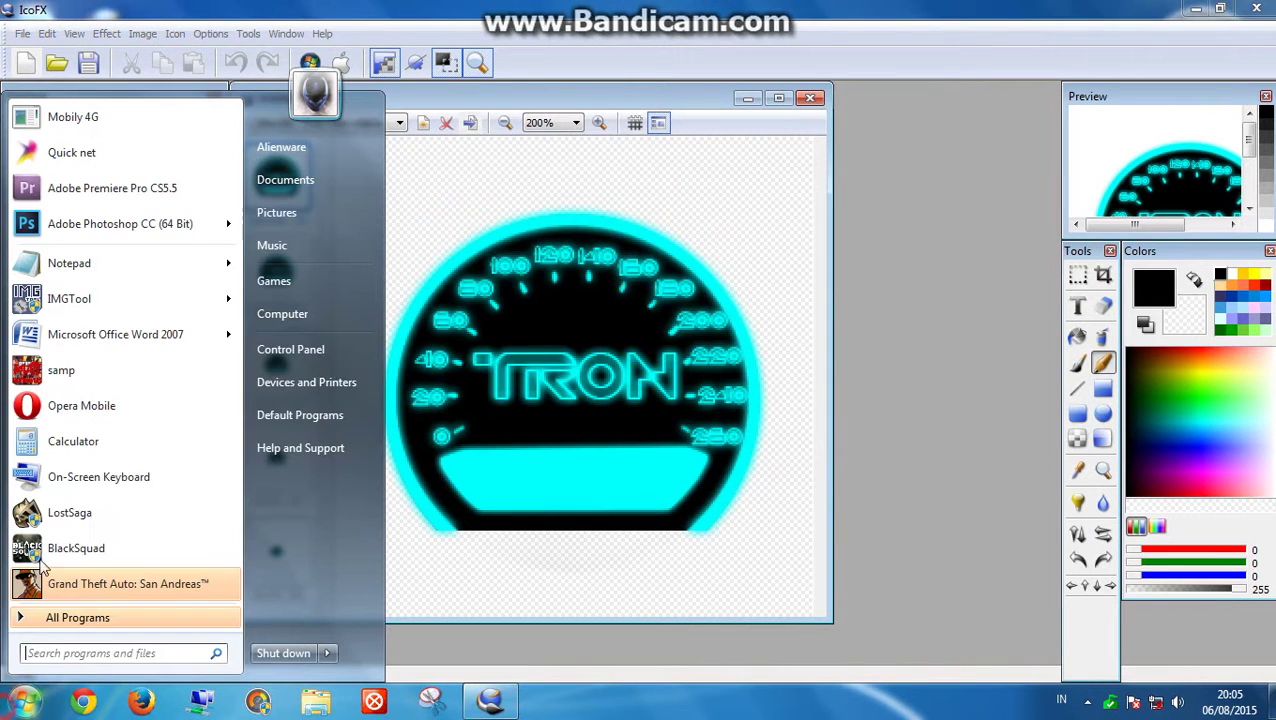
{"action": "left_click", "coordinate": [86, 276]}
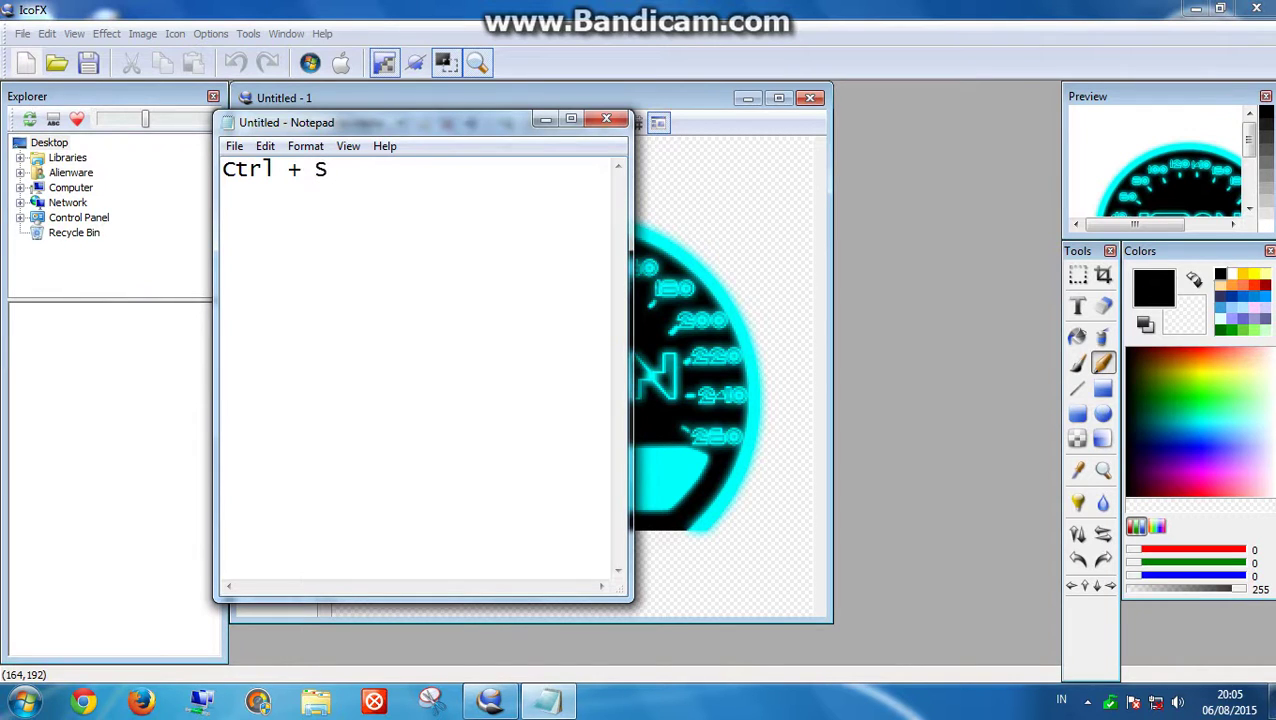
{"action": "left_click", "coordinate": [540, 120]}
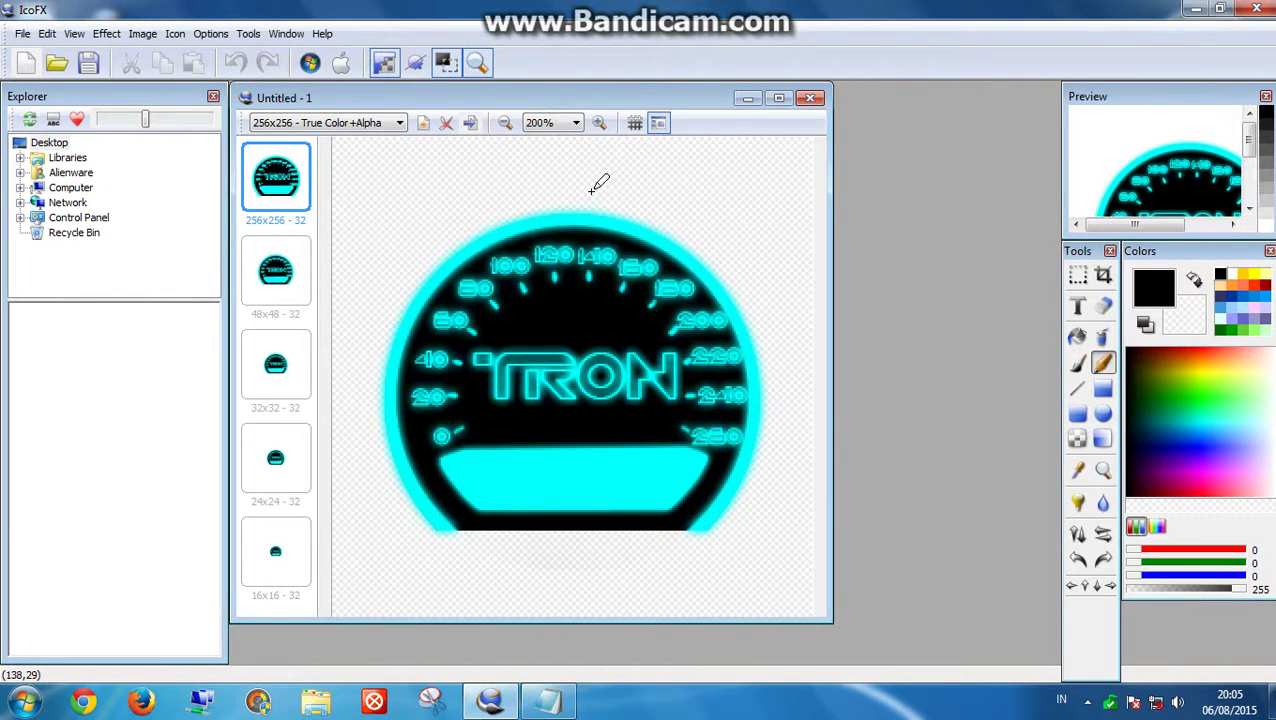
Step: Start saving the icon under the file name Icon in the Windows Icon (*.ico) format
{"action": "key", "text": "ctrl+s"}
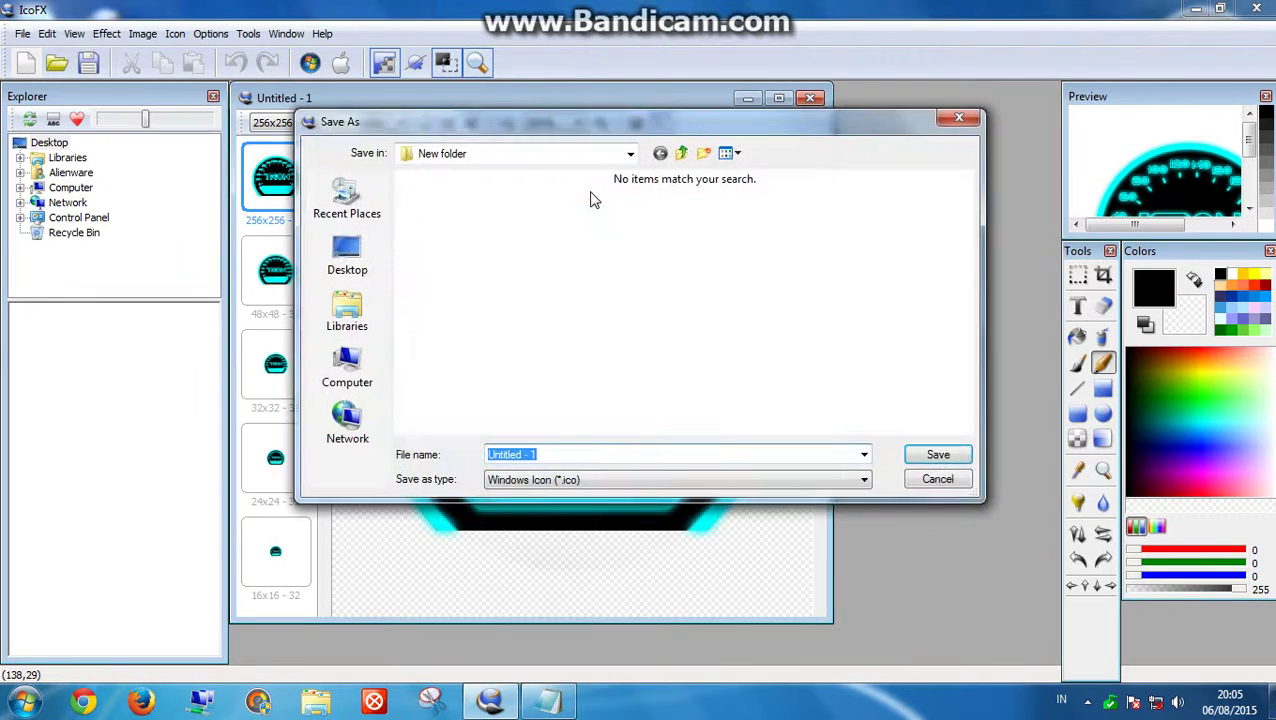
{"action": "left_click", "coordinate": [560, 453]}
{"action": "left_click", "coordinate": [561, 479]}
{"action": "left_click", "coordinate": [561, 479]}
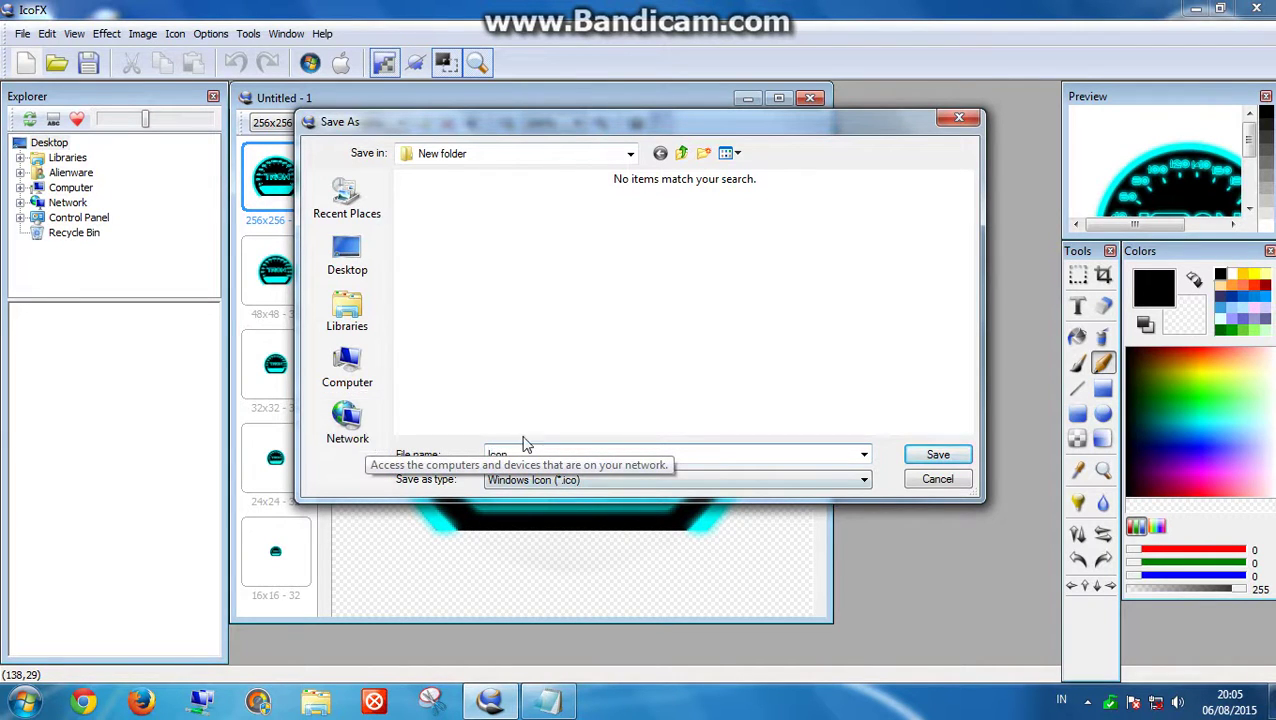
{"action": "left_click", "coordinate": [347, 247]}
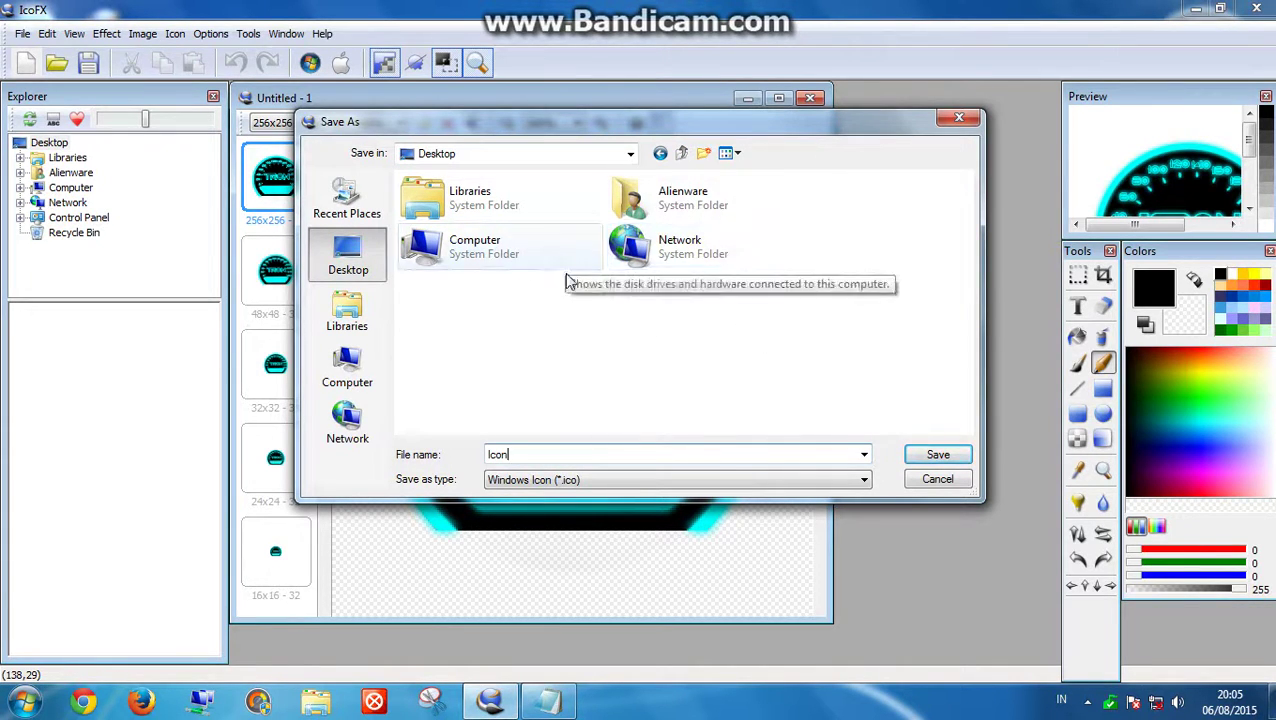
{"action": "double_click", "coordinate": [440, 245]}
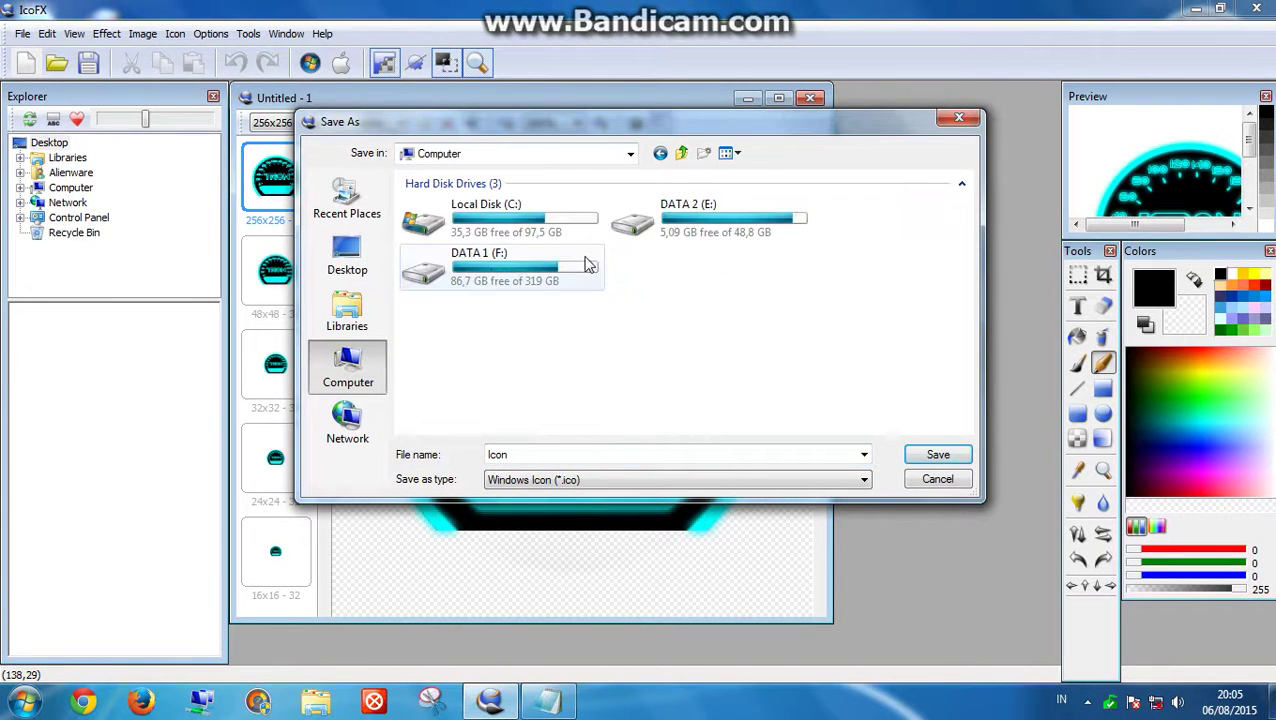
{"action": "double_click", "coordinate": [588, 262]}
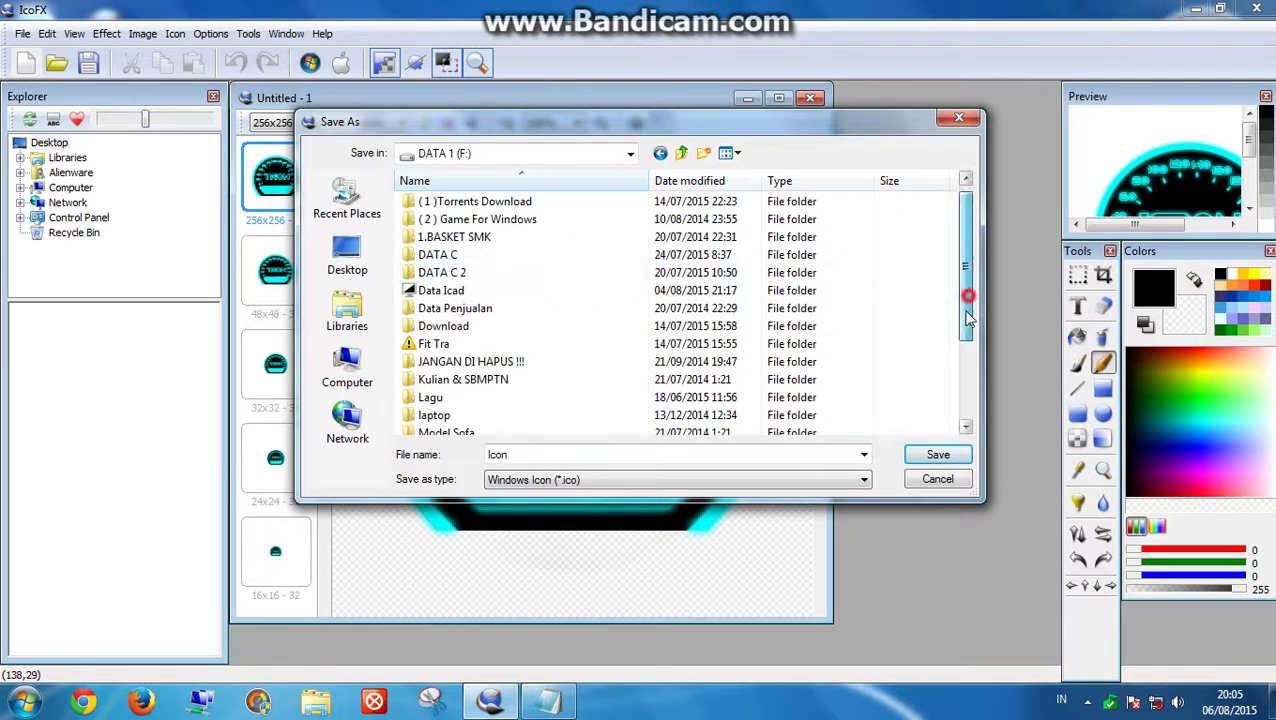
{"action": "scroll", "coordinate": [895, 275], "scroll_direction": "down", "scroll_amount": 3}
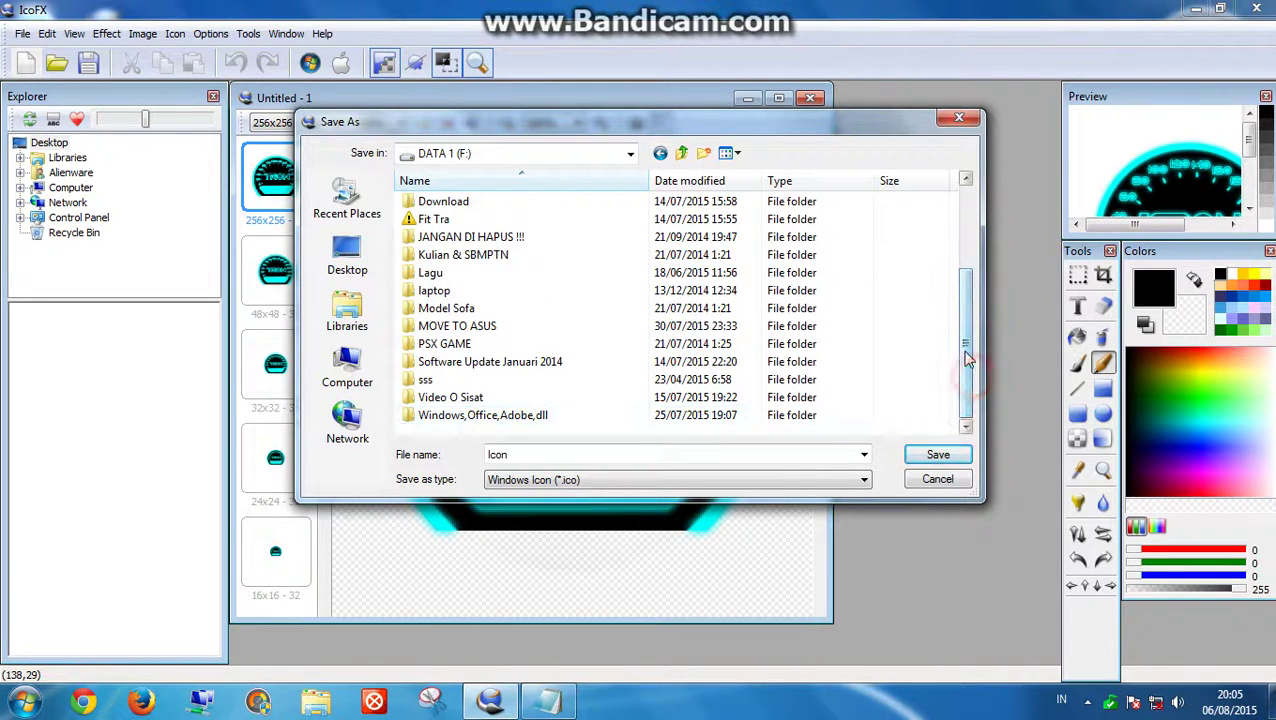
{"action": "scroll", "coordinate": [957, 342], "scroll_direction": "up", "scroll_amount": 3}
{"action": "left_click", "coordinate": [352, 318]}
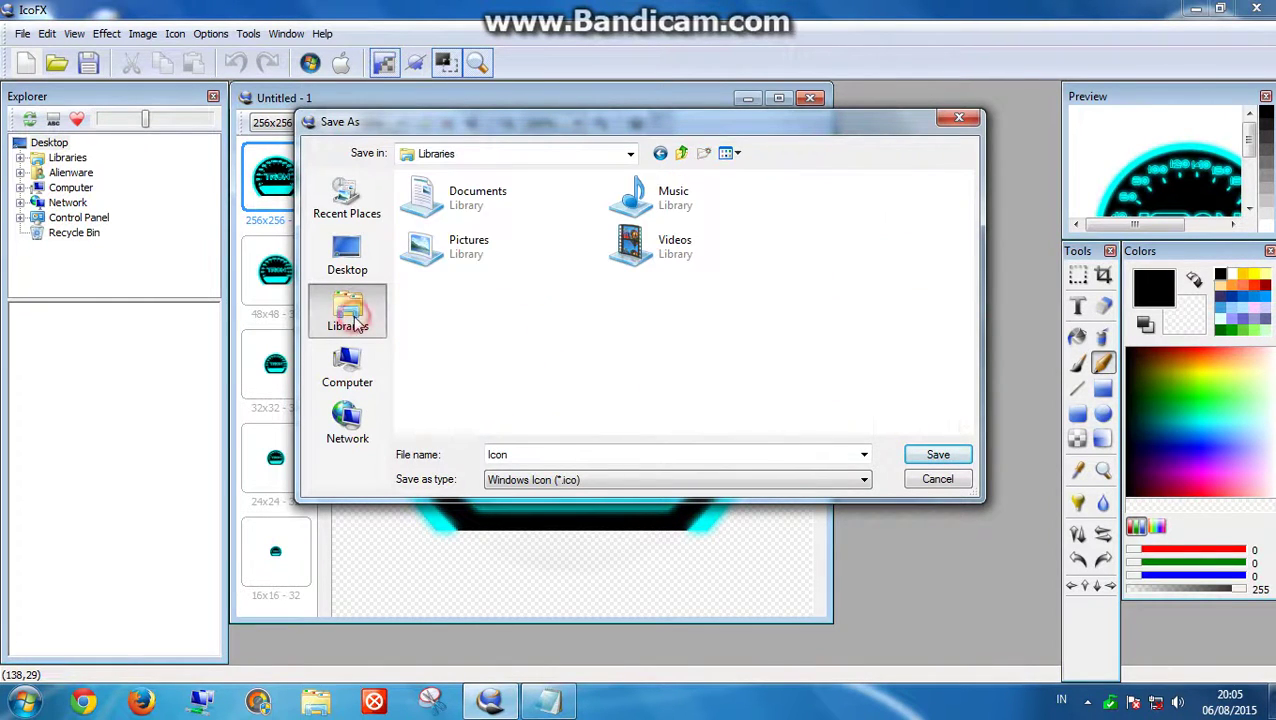
{"action": "left_click", "coordinate": [676, 246]}
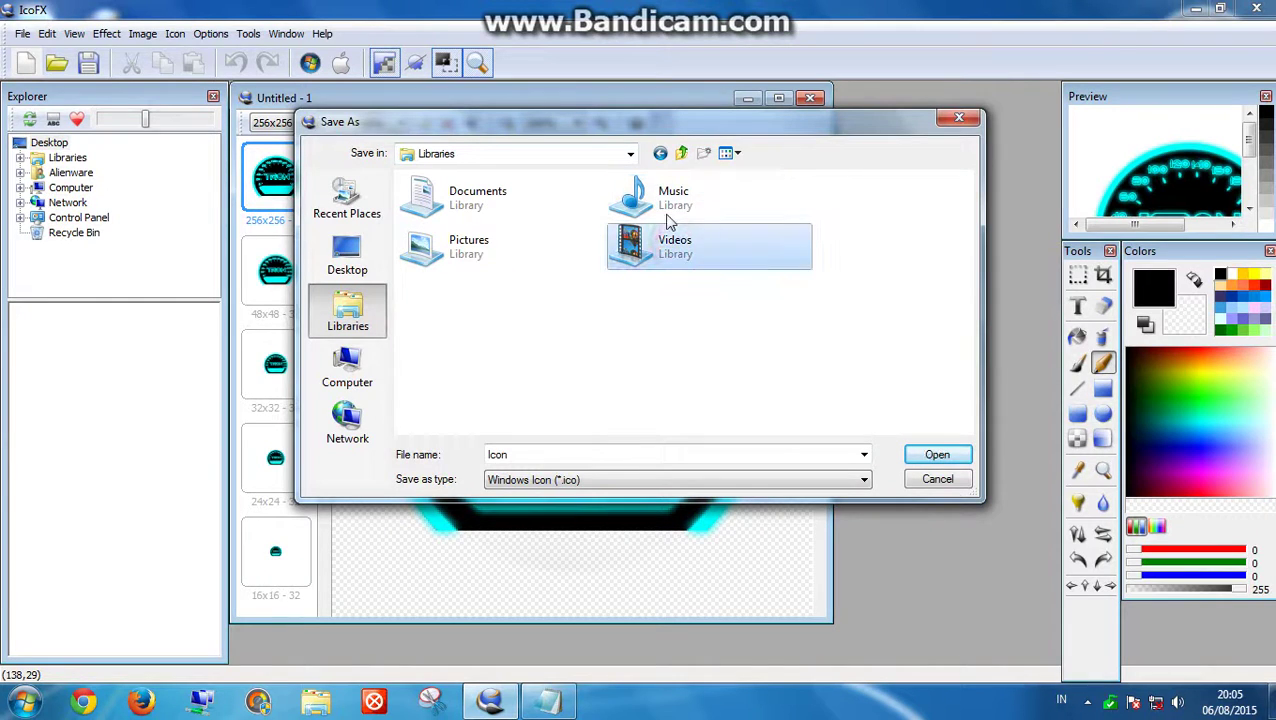
{"action": "double_click", "coordinate": [629, 214]}
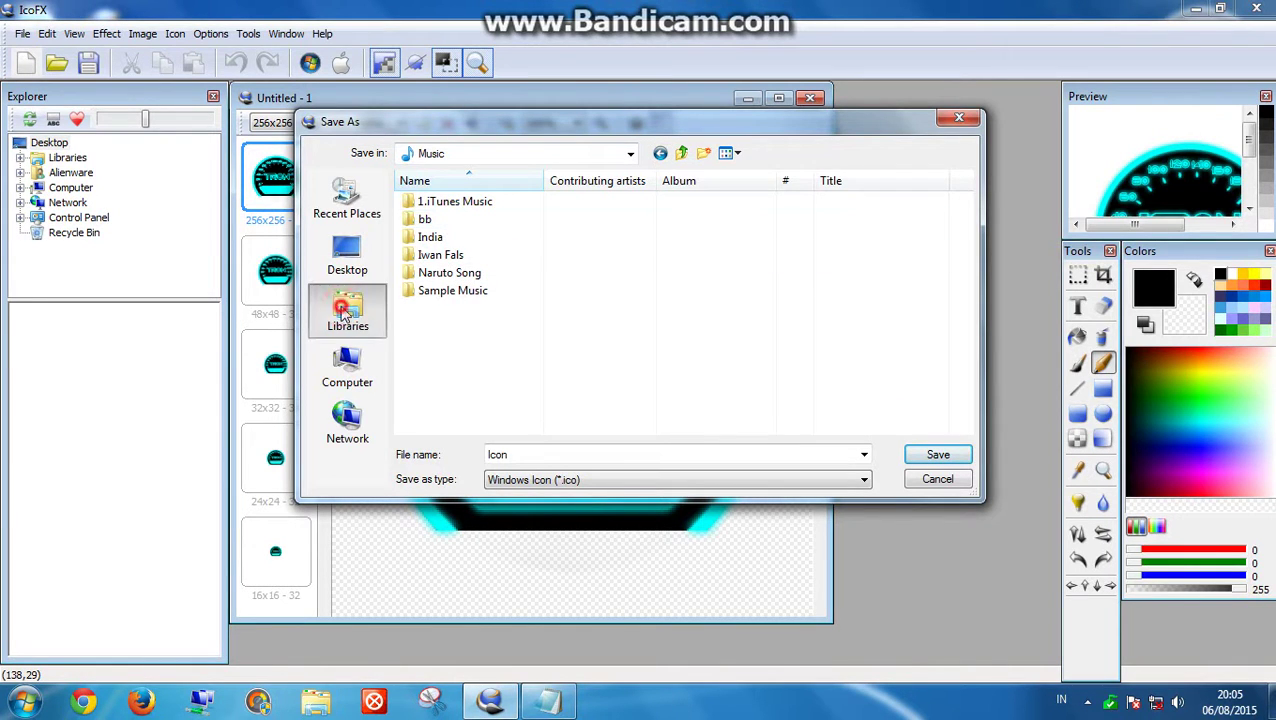
Step: Save the icon file directly in the root of the DATA 1 (F:) drive
{"action": "left_click", "coordinate": [347, 366]}
{"action": "left_click", "coordinate": [600, 286]}
{"action": "double_click", "coordinate": [600, 286]}
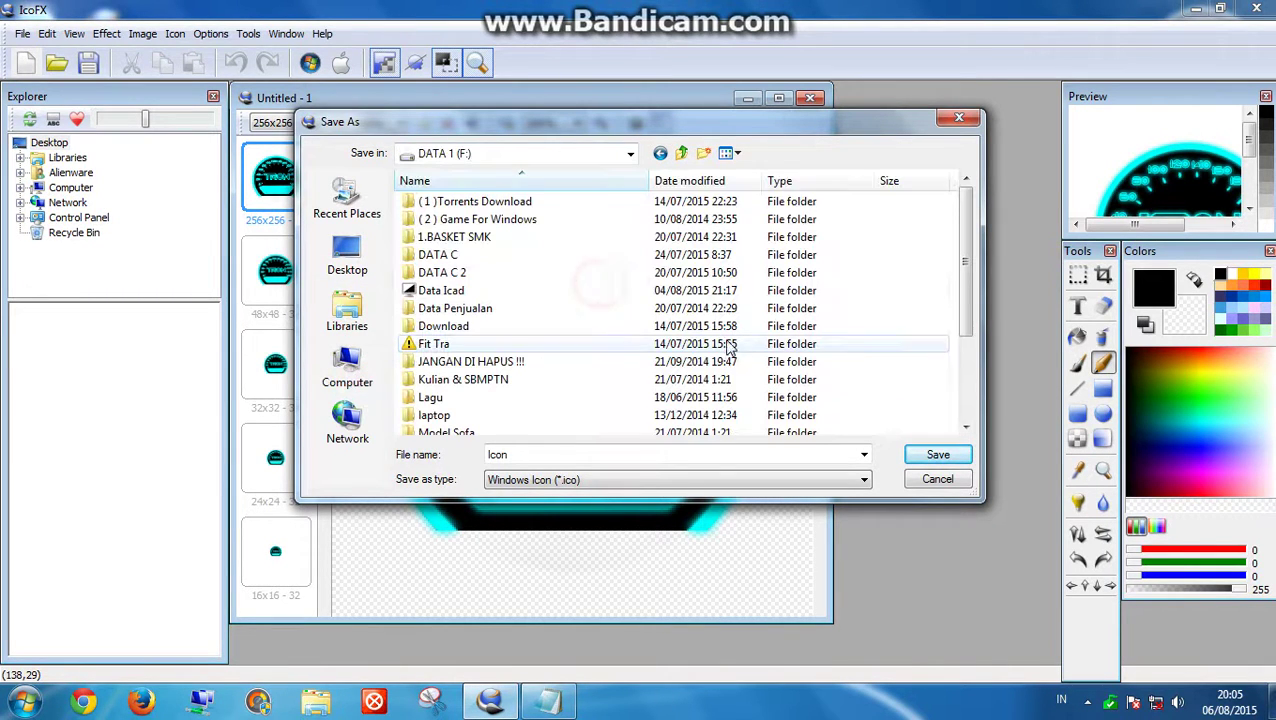
{"action": "left_click", "coordinate": [940, 361]}
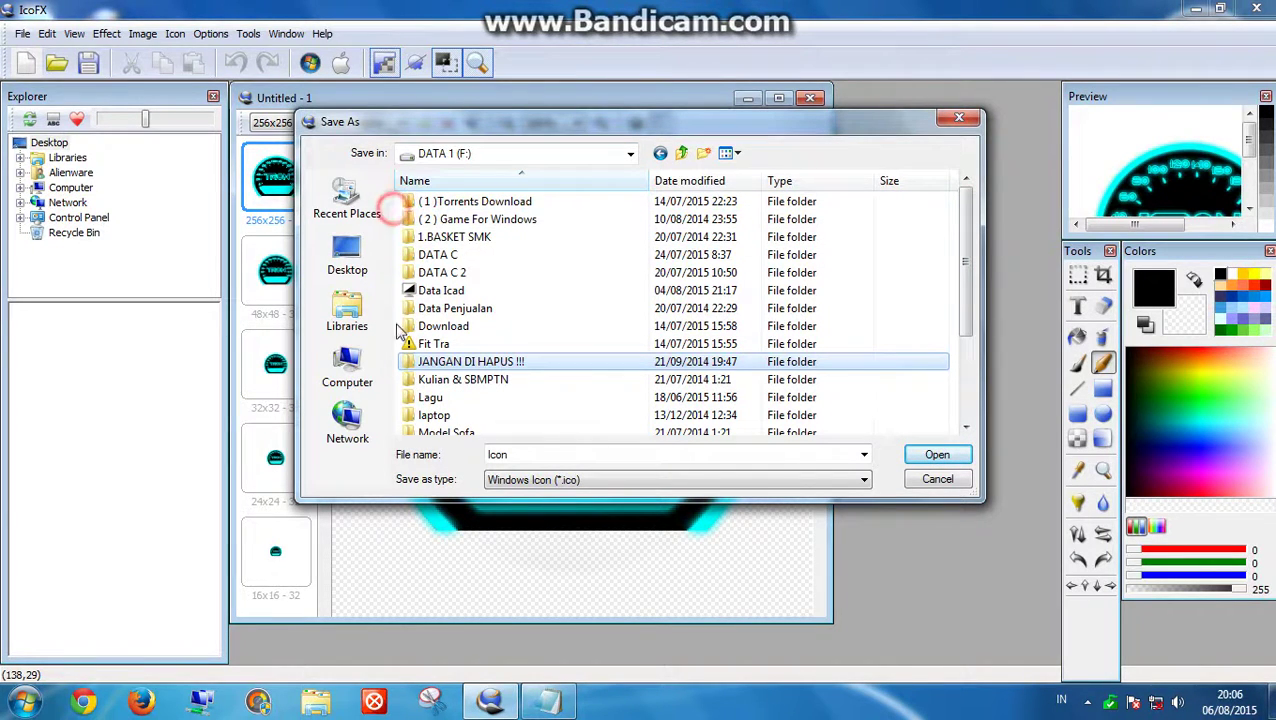
{"action": "scroll", "coordinate": [480, 390], "scroll_direction": "down", "scroll_amount": 3}
{"action": "left_click", "coordinate": [556, 438]}
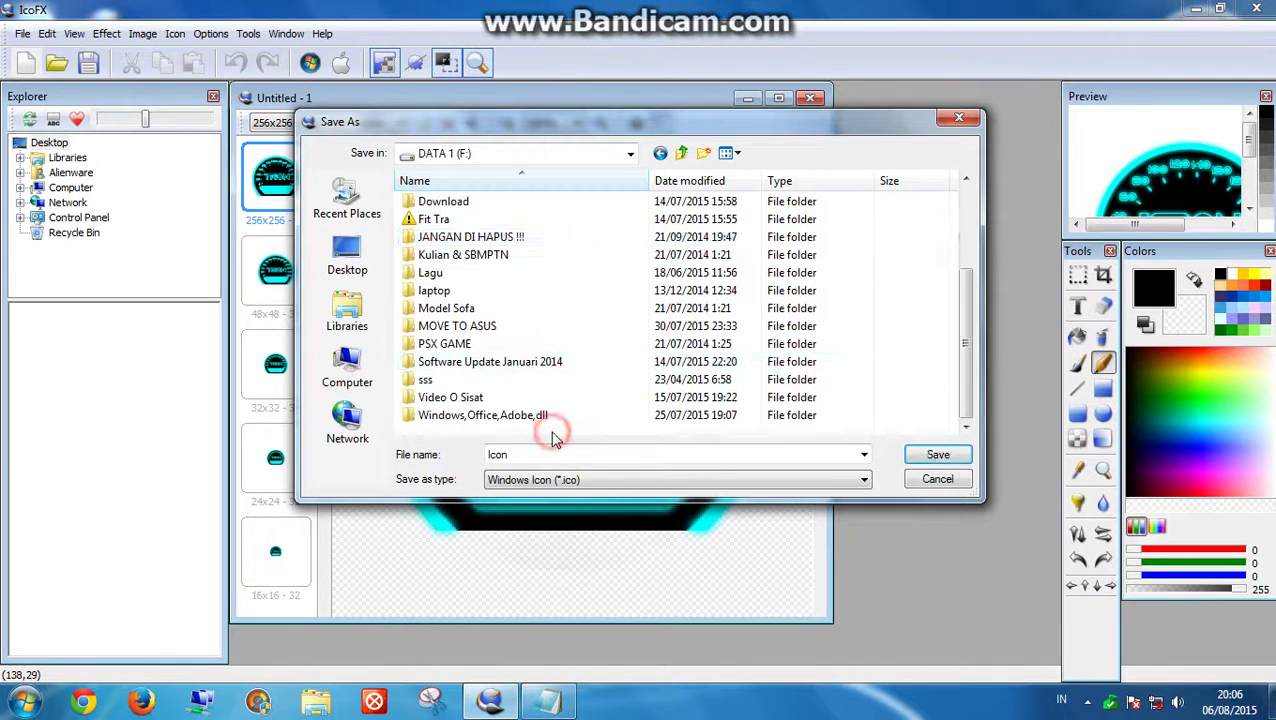
{"action": "left_click", "coordinate": [933, 457]}
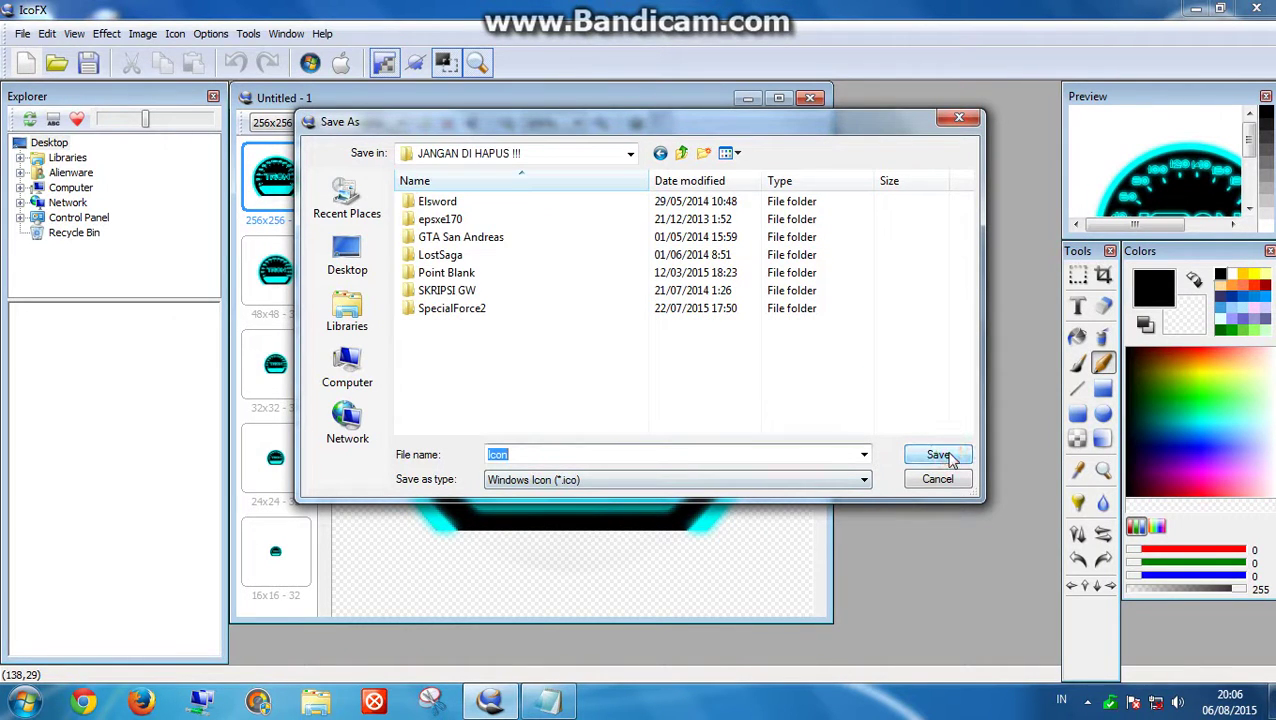
{"action": "left_click", "coordinate": [681, 153]}
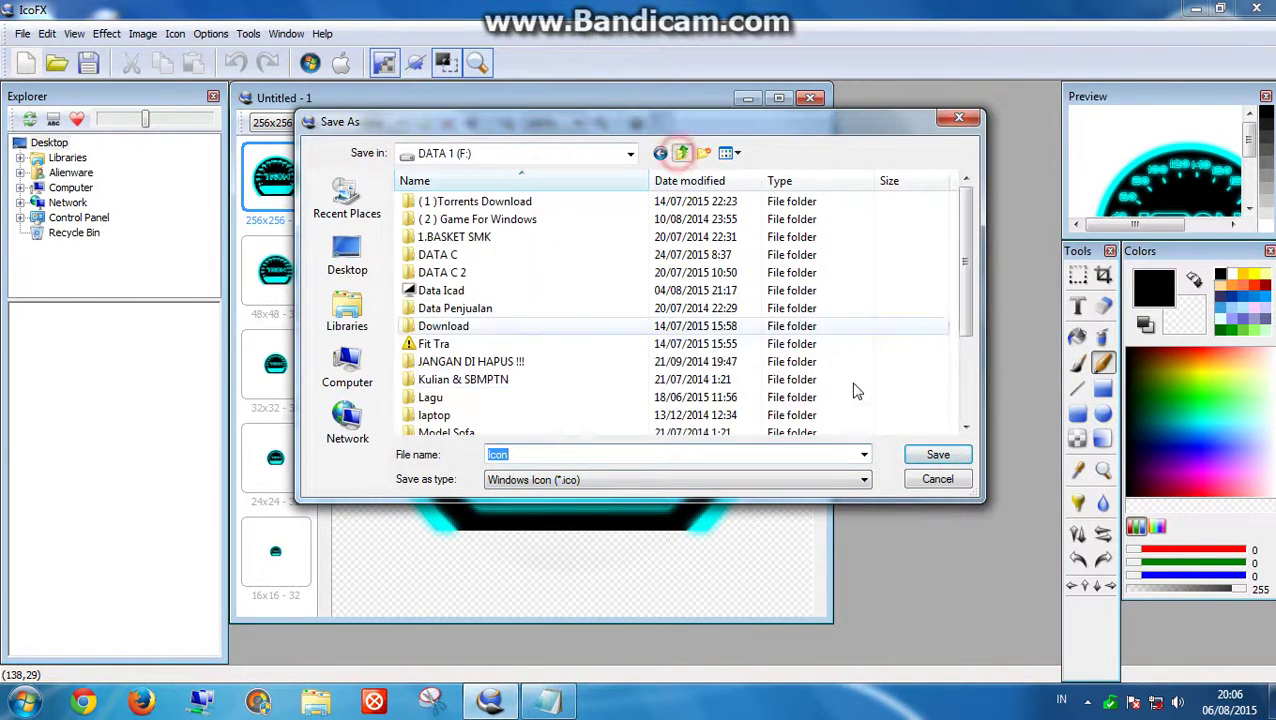
{"action": "left_click", "coordinate": [932, 454]}
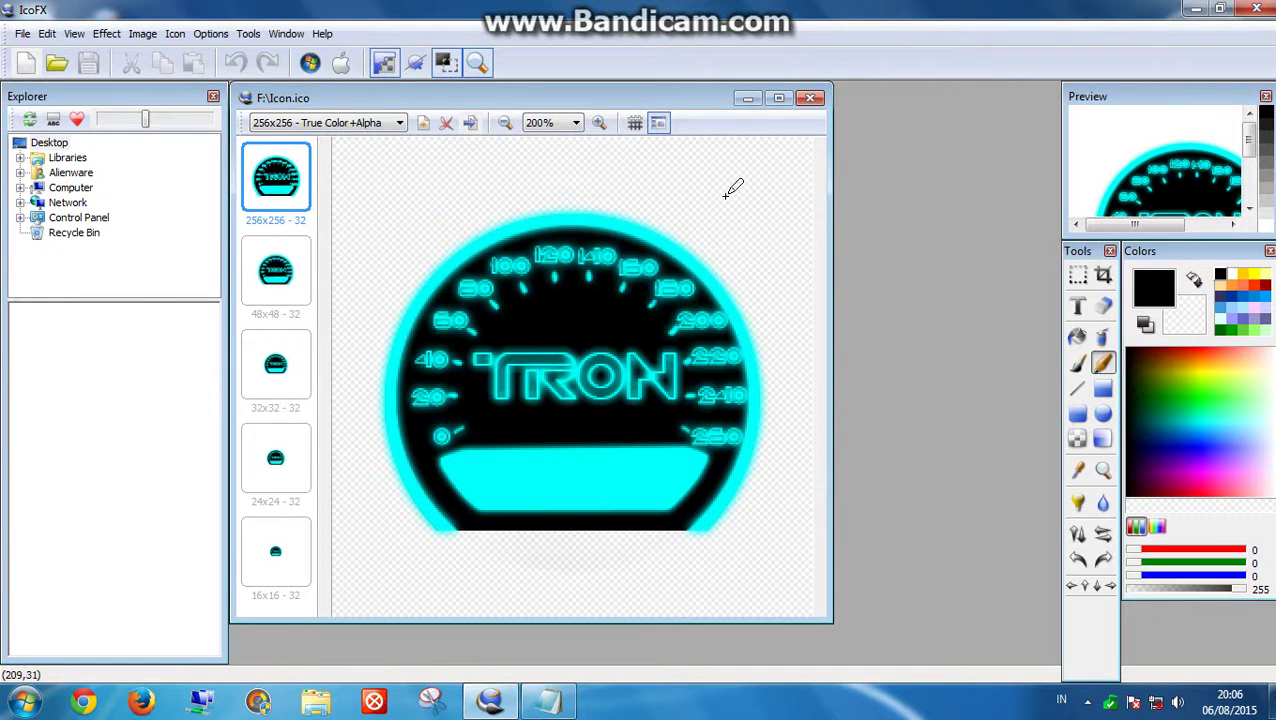
Step: Draw a freehand pencil stroke beside the speedometer in the 256x256 image and undo it
{"action": "mouse_move", "coordinate": [725, 195]}
{"action": "left_mouse_down"}
{"action": "mouse_move", "coordinate": [830, 306]}
{"action": "mouse_move", "coordinate": [768, 392]}
{"action": "left_mouse_up"}
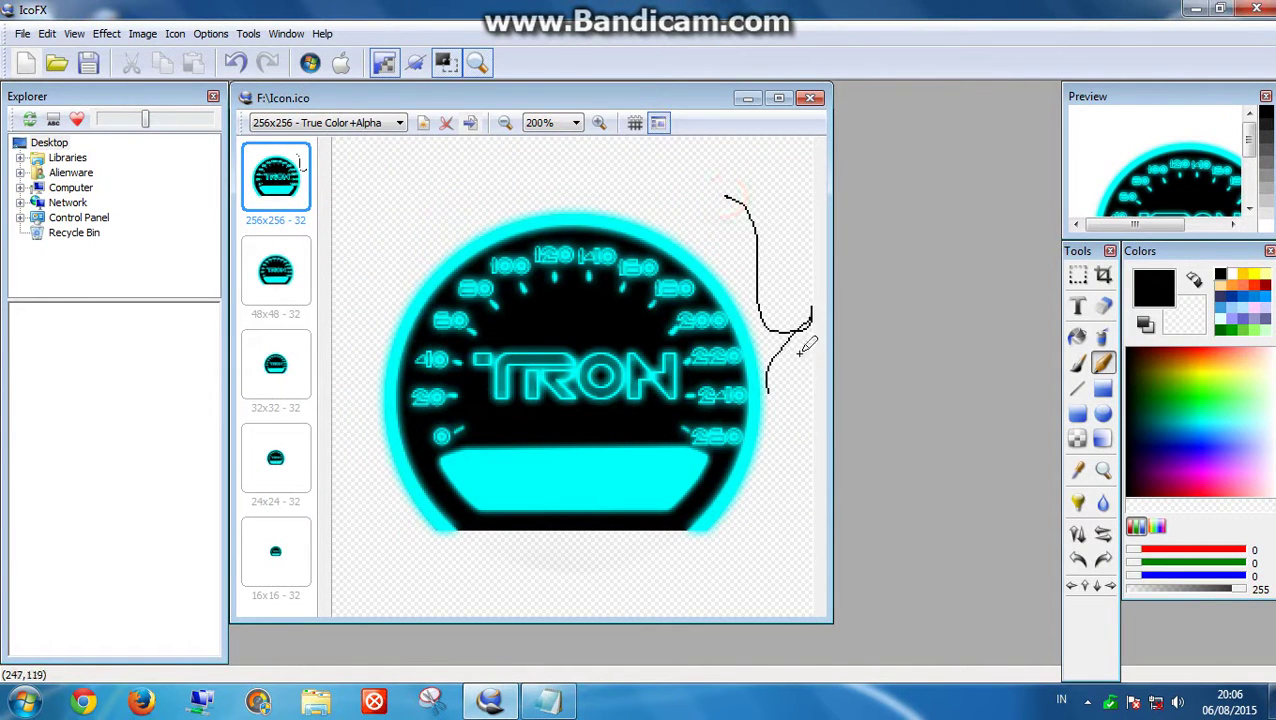
{"action": "key", "text": "ctrl+z"}
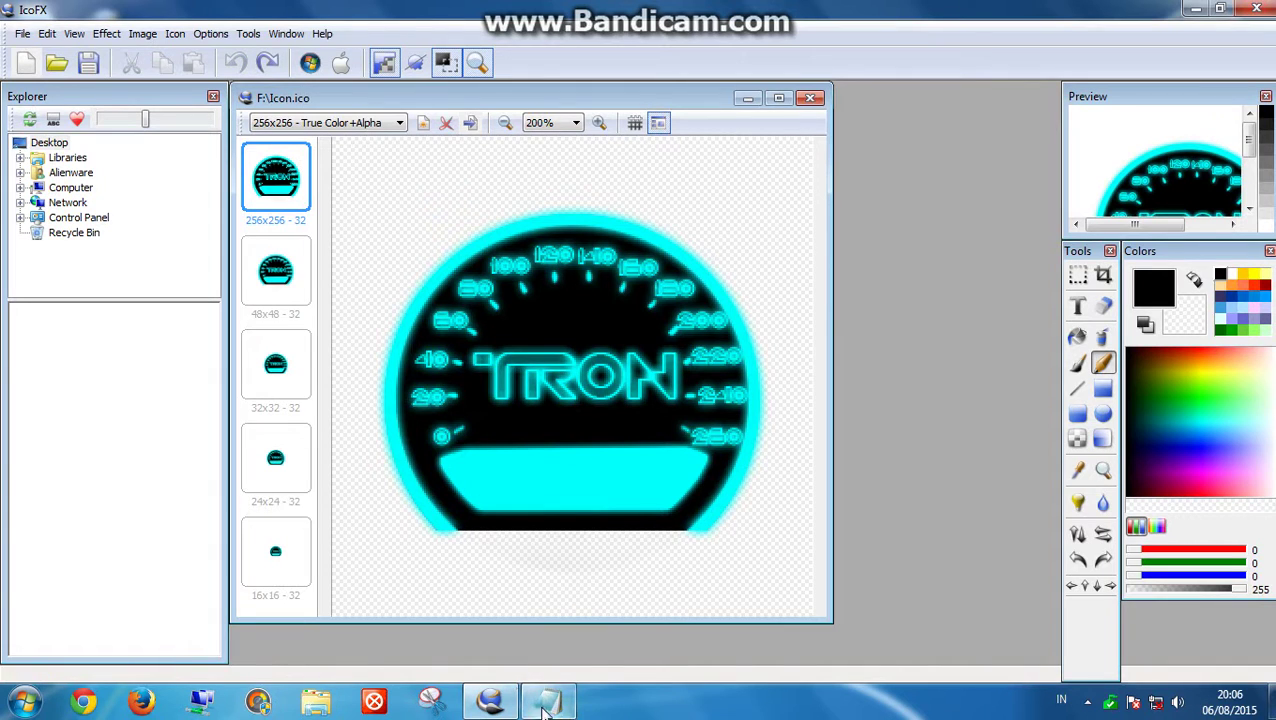
Step: Minimize the icon editor and refresh the desktop
{"action": "left_click", "coordinate": [1196, 8]}
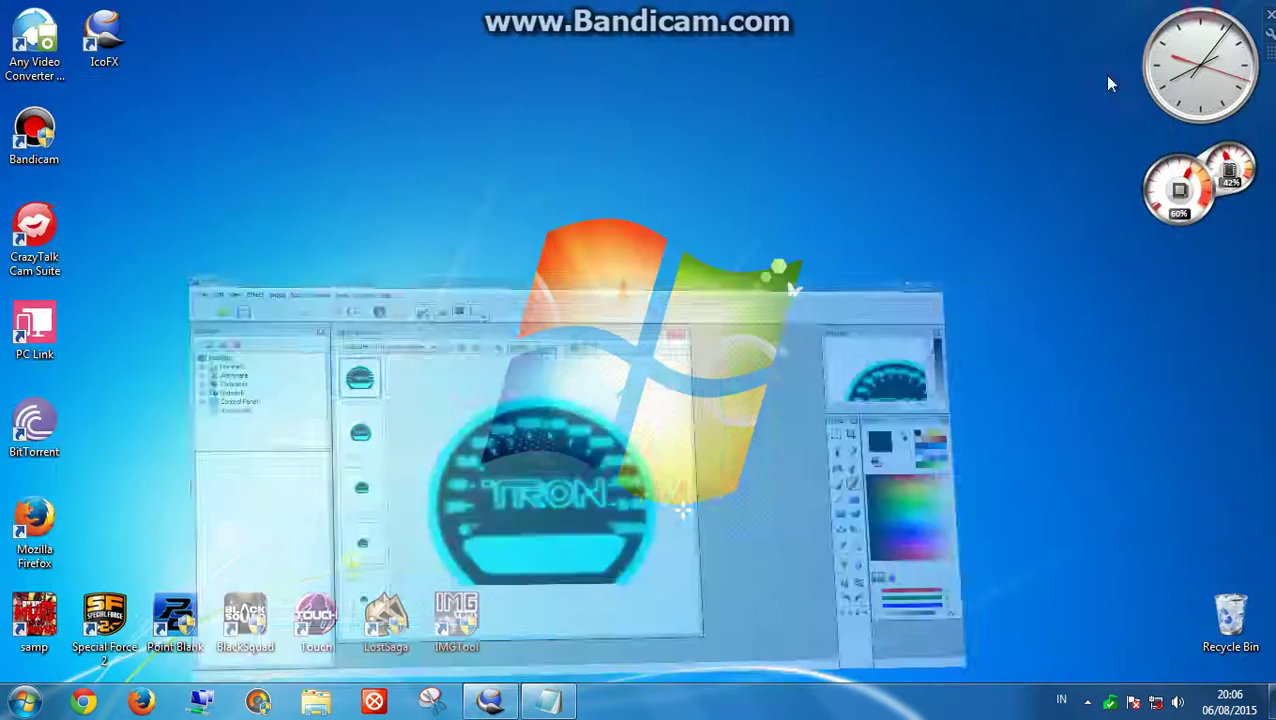
{"action": "right_click", "coordinate": [577, 253]}
{"action": "right_click", "coordinate": [613, 320]}
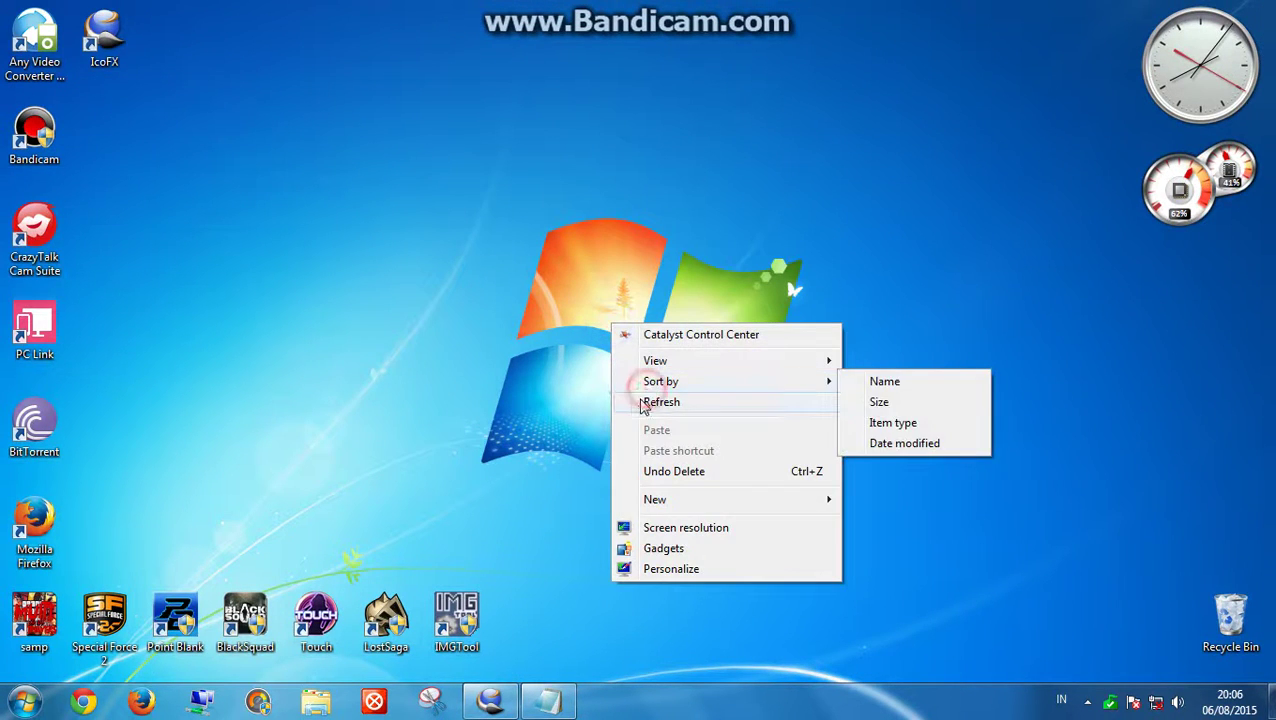
{"action": "left_click", "coordinate": [650, 402]}
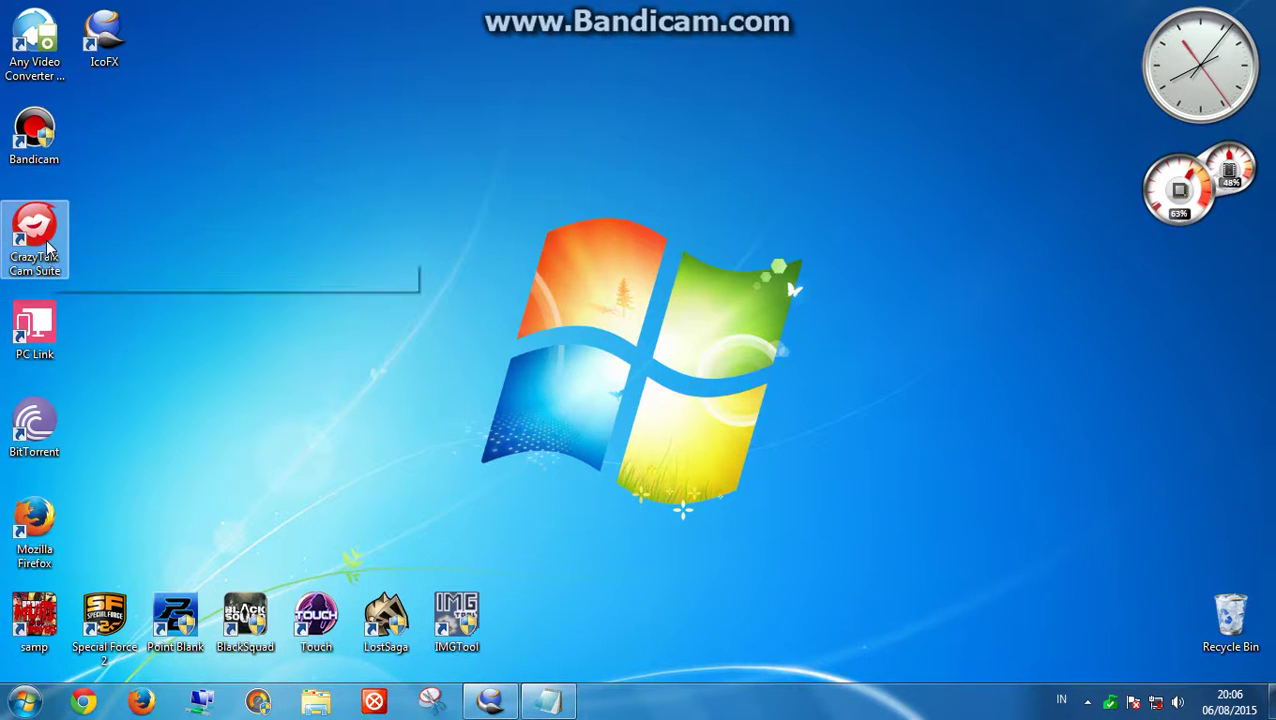
{"action": "left_click", "coordinate": [42, 250]}
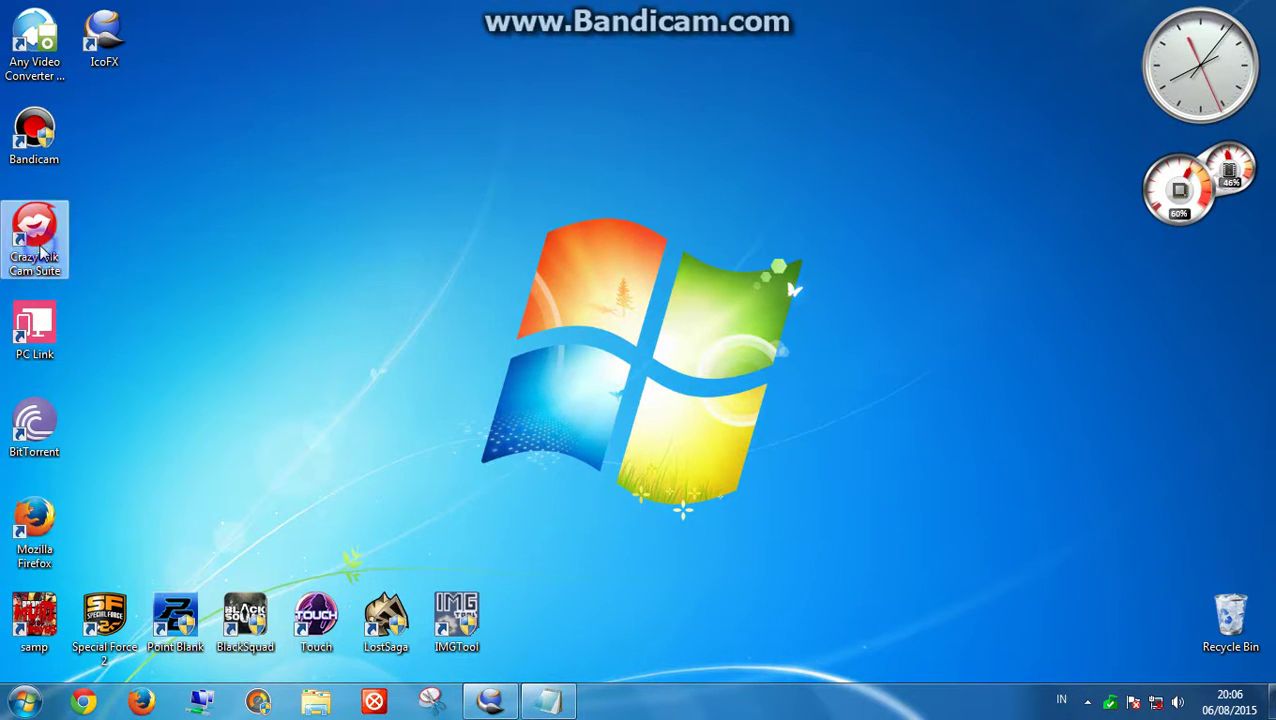
{"action": "right_click", "coordinate": [34, 244]}
{"action": "left_click", "coordinate": [75, 663]}
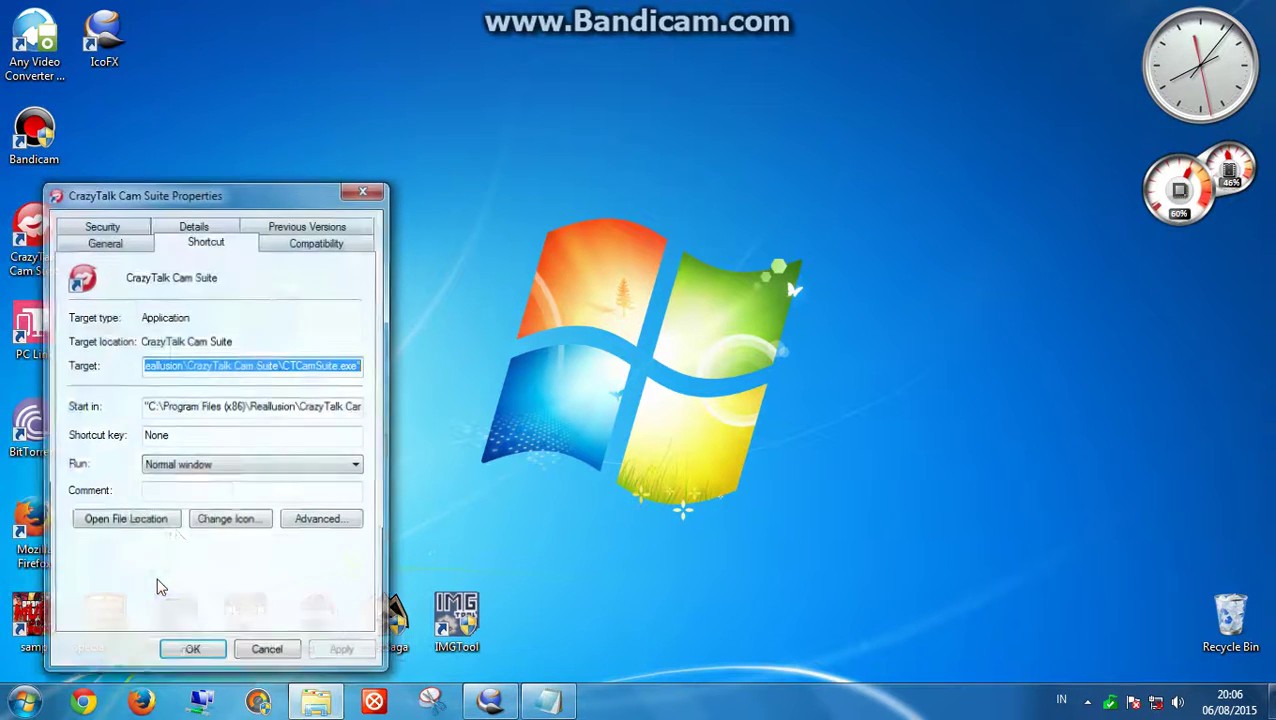
{"action": "left_click", "coordinate": [285, 650]}
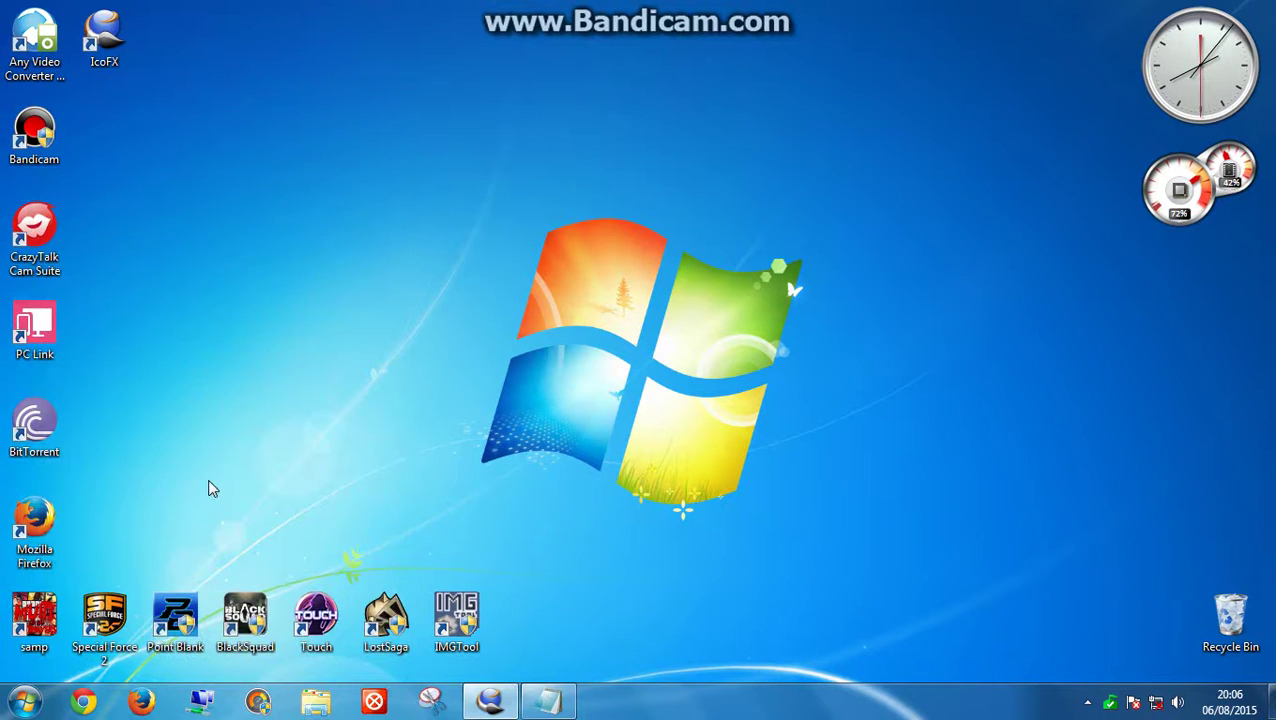
Step: Open the properties of the Mozilla Firefox desktop shortcut and start browsing for a replacement icon file
{"action": "right_click", "coordinate": [44, 503]}
{"action": "left_click", "coordinate": [86, 490]}
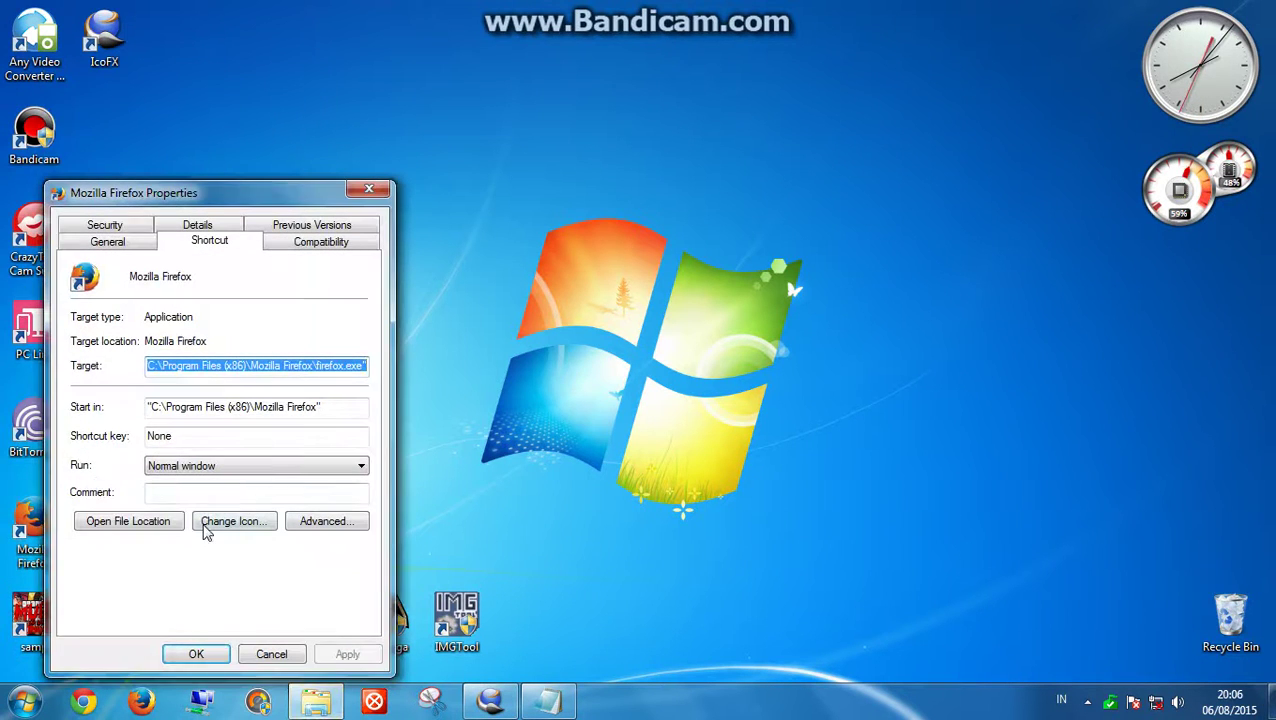
{"action": "left_click", "coordinate": [204, 522]}
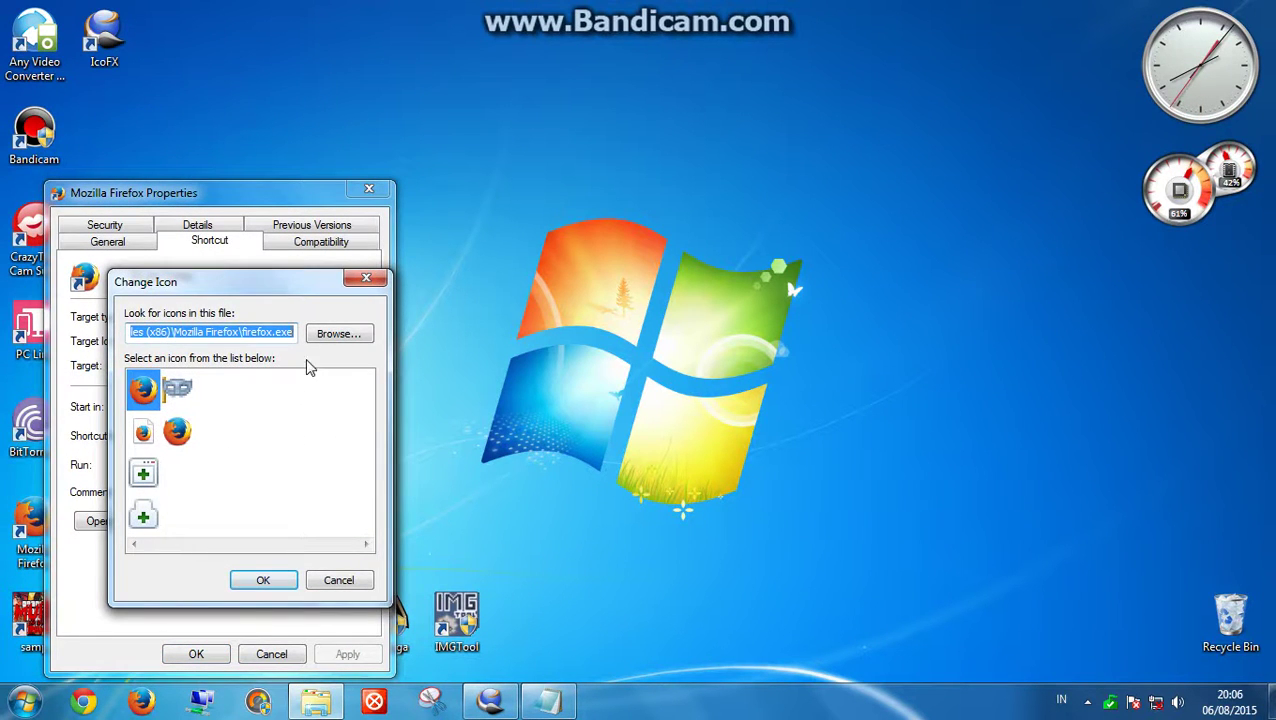
{"action": "left_click", "coordinate": [338, 333]}
Step: Show the contents of DATA 1 (F:) as large thumbnails and load the Icon file for the shortcut
{"action": "left_click", "coordinate": [445, 460]}
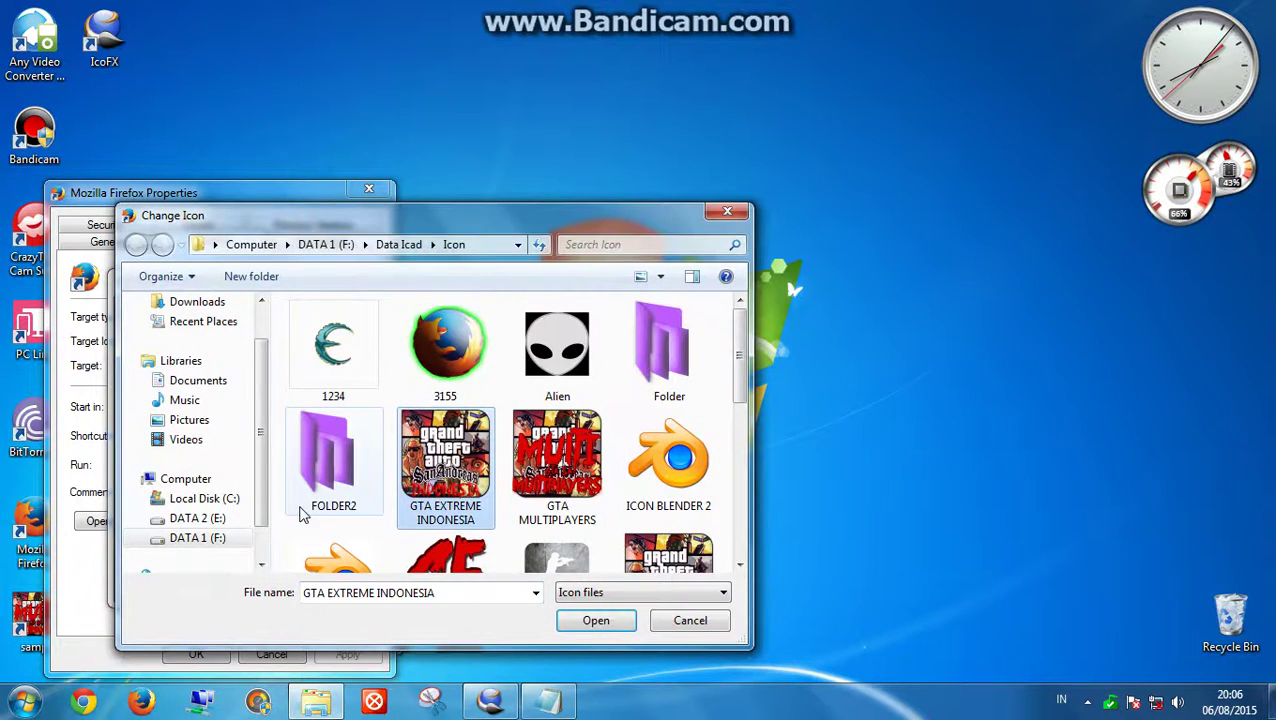
{"action": "left_click", "coordinate": [197, 538]}
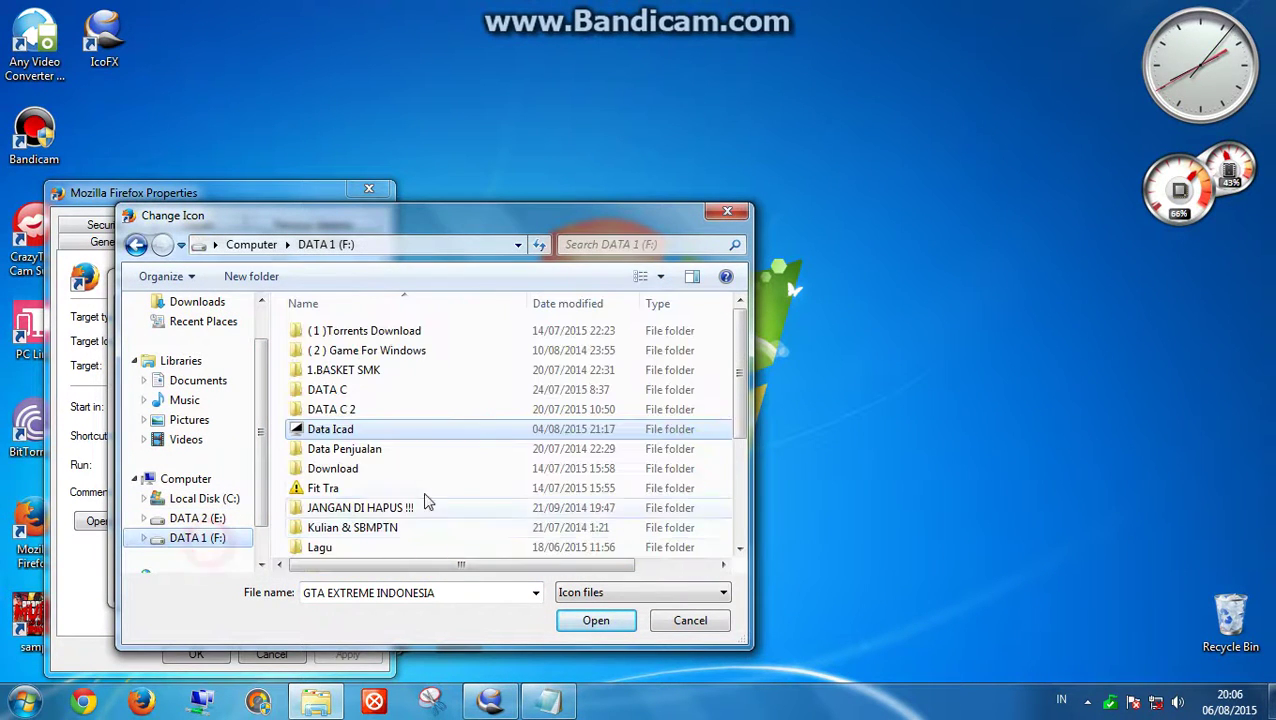
{"action": "scroll", "coordinate": [461, 495], "scroll_direction": "down", "scroll_amount": 4}
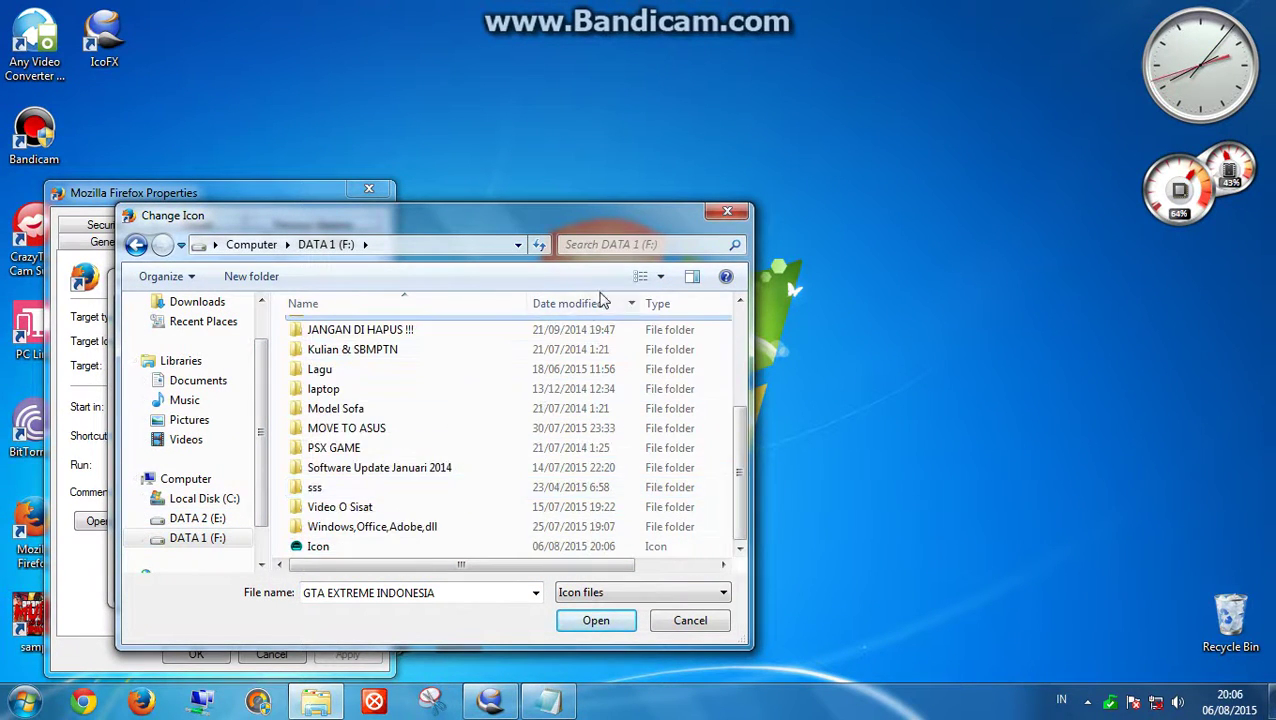
{"action": "left_click", "coordinate": [636, 276]}
{"action": "left_click", "coordinate": [636, 276]}
{"action": "left_click", "coordinate": [636, 276]}
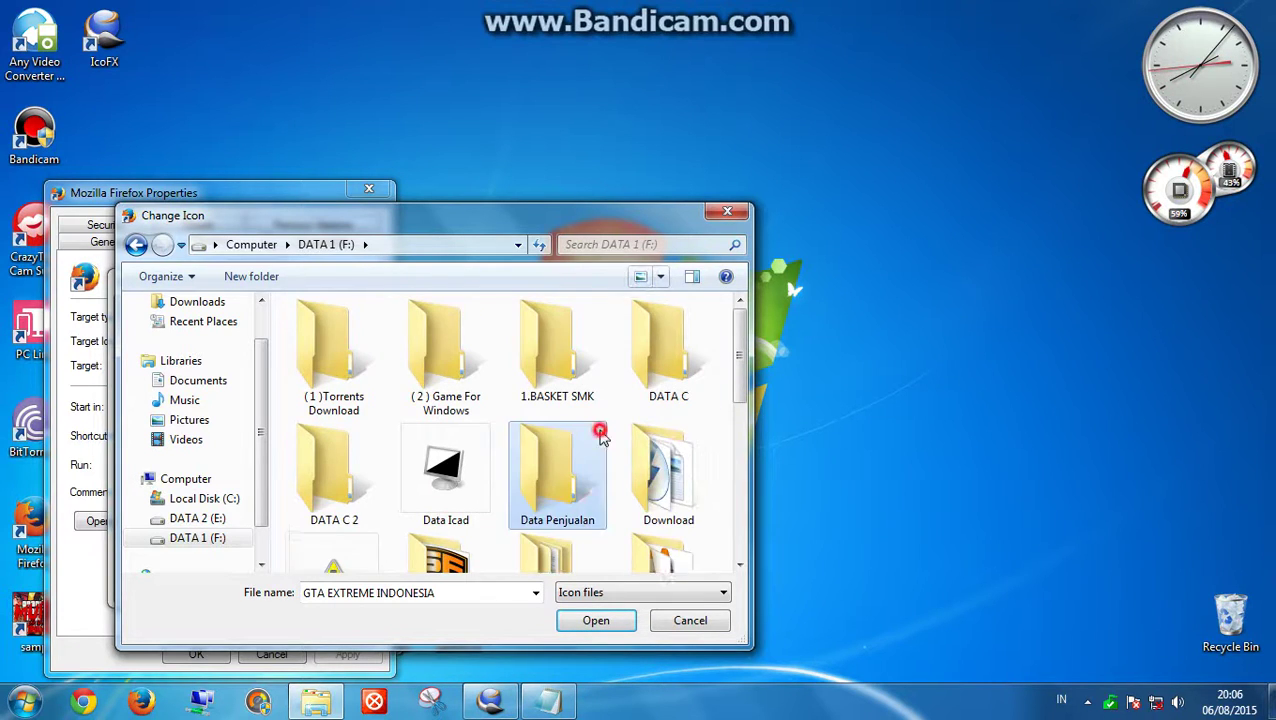
{"action": "scroll", "coordinate": [600, 437], "scroll_direction": "down", "scroll_amount": 5}
{"action": "left_click", "coordinate": [340, 515]}
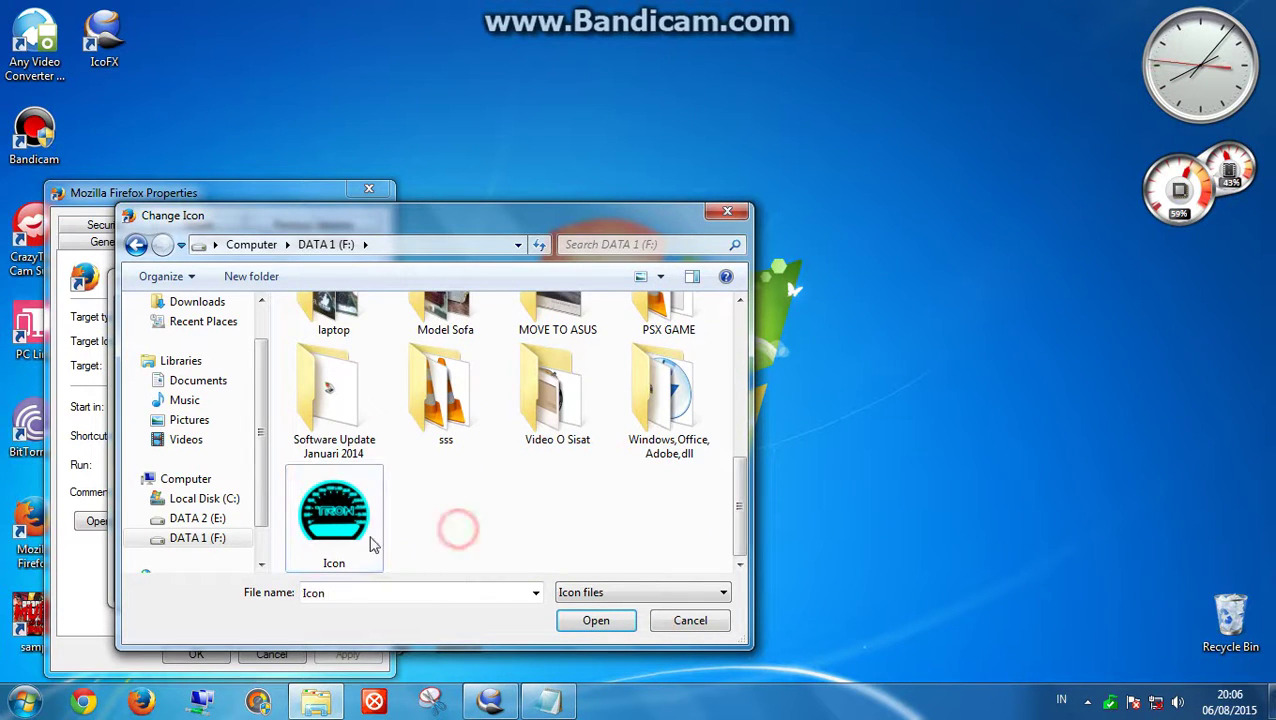
{"action": "left_click", "coordinate": [368, 548]}
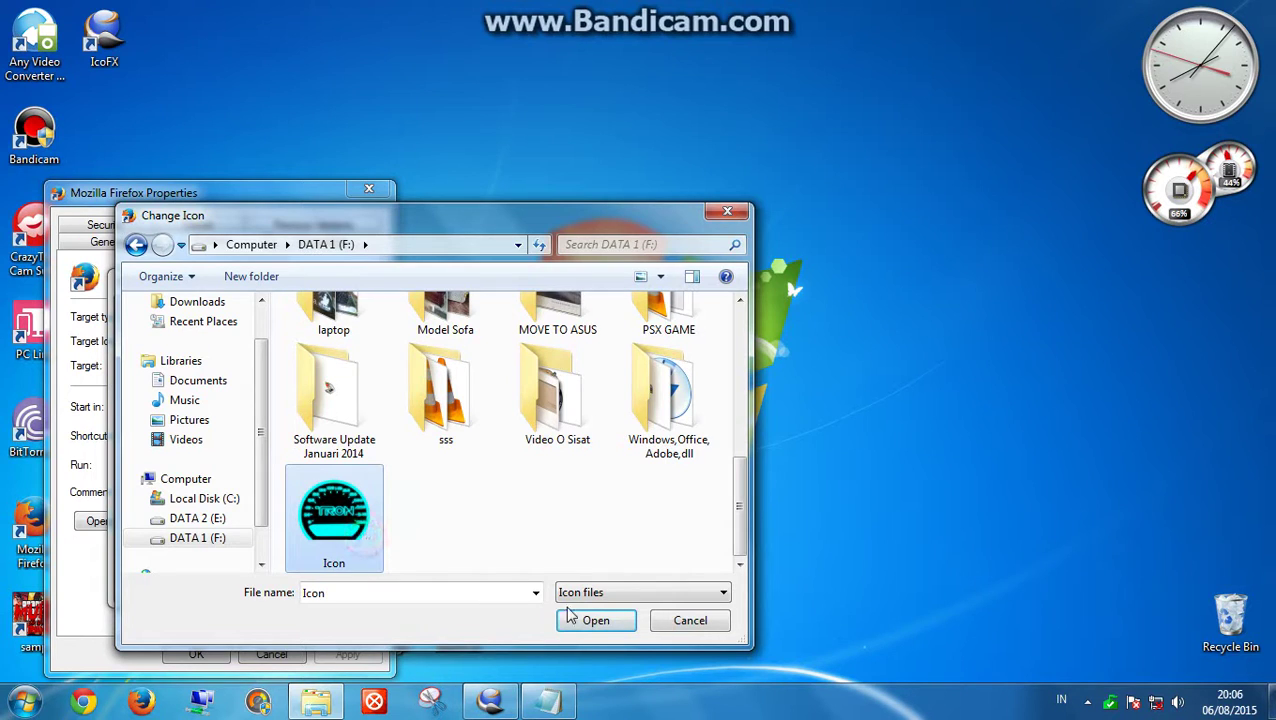
{"action": "left_click", "coordinate": [590, 620]}
Step: Apply the speedo icon to the Mozilla Firefox shortcut and close its properties
{"action": "left_click", "coordinate": [262, 580]}
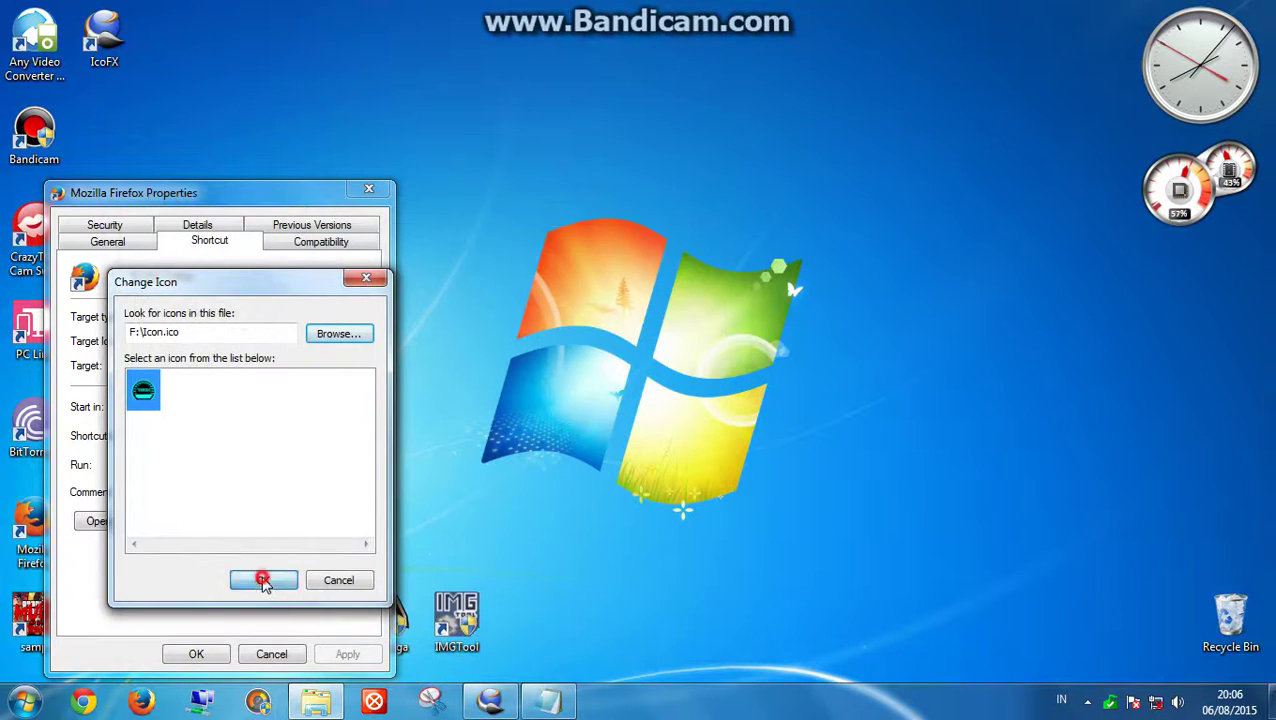
{"action": "left_click", "coordinate": [347, 655]}
{"action": "left_click", "coordinate": [240, 470]}
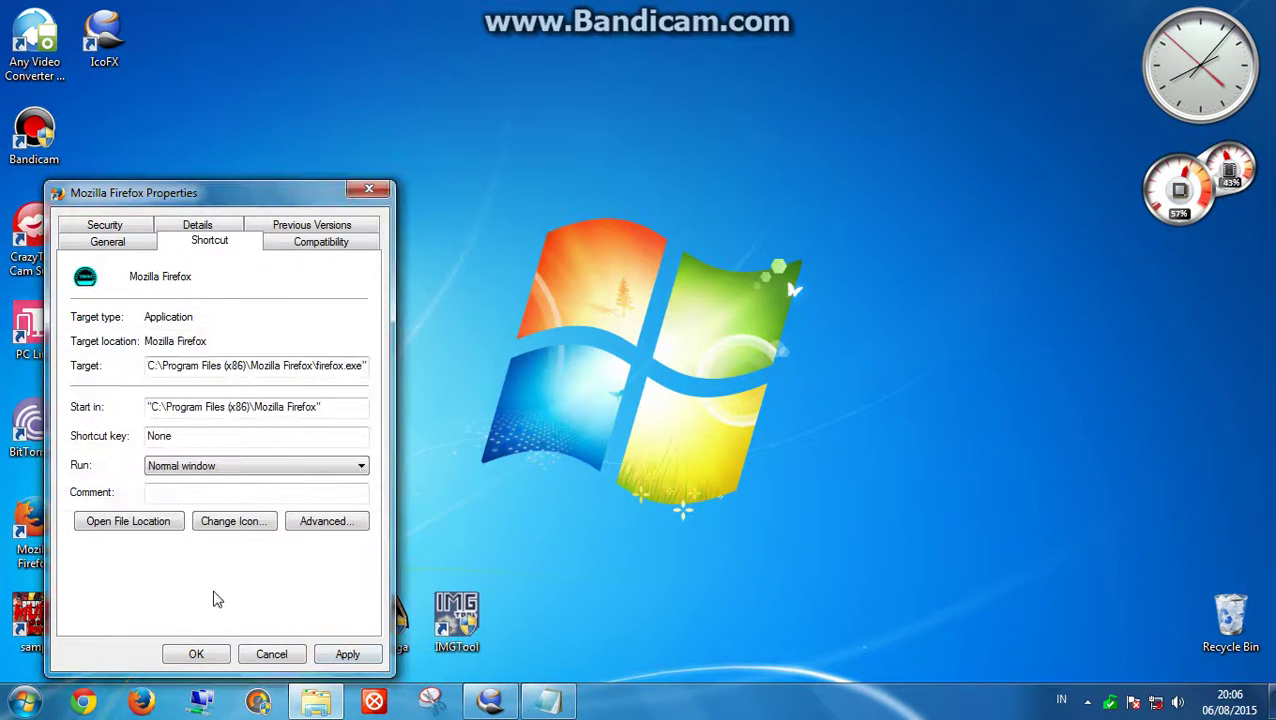
{"action": "left_click", "coordinate": [198, 655]}
Step: Refresh the desktop to update the Mozilla Firefox shortcut's icon
{"action": "right_click", "coordinate": [484, 222]}
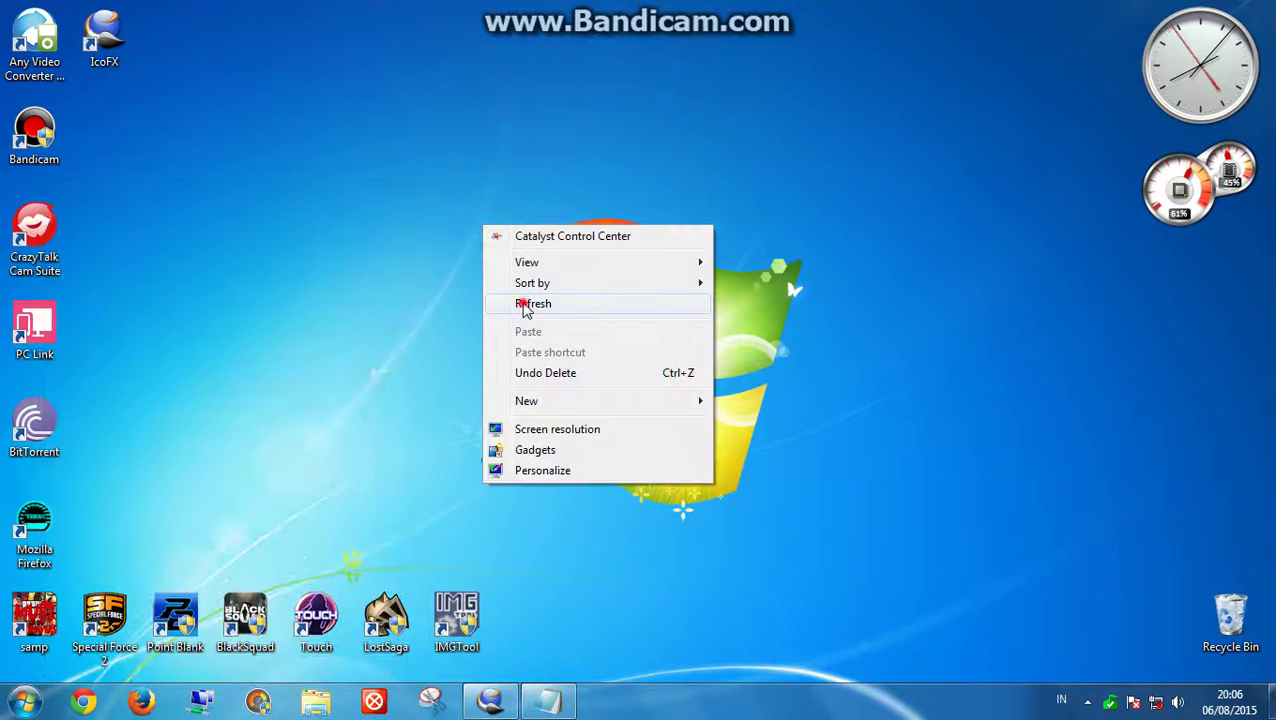
{"action": "left_click", "coordinate": [521, 305]}
{"action": "right_click", "coordinate": [474, 181]}
{"action": "left_click", "coordinate": [511, 262]}
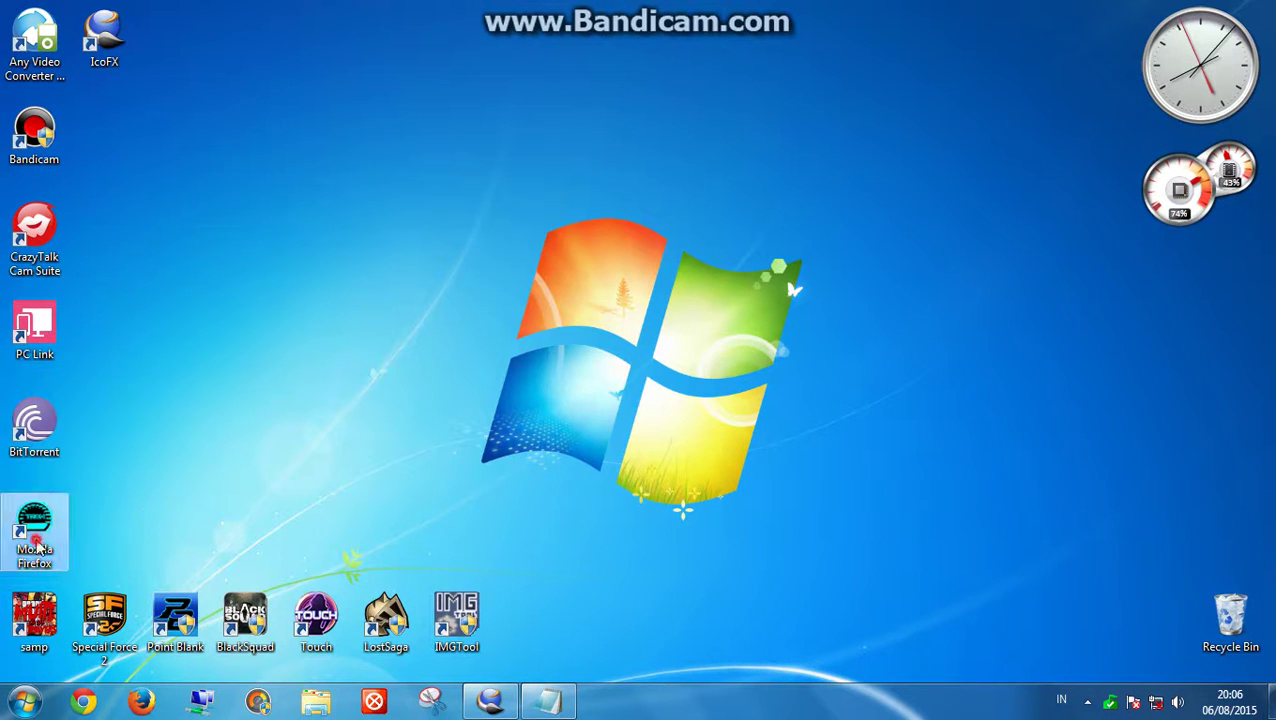
Step: Move the Mozilla Firefox shortcut onto the Windows logo in the middle of the desktop and refresh the desktop
{"action": "left_click_drag", "start_coordinate": [55, 535], "coordinate": [618, 245]}
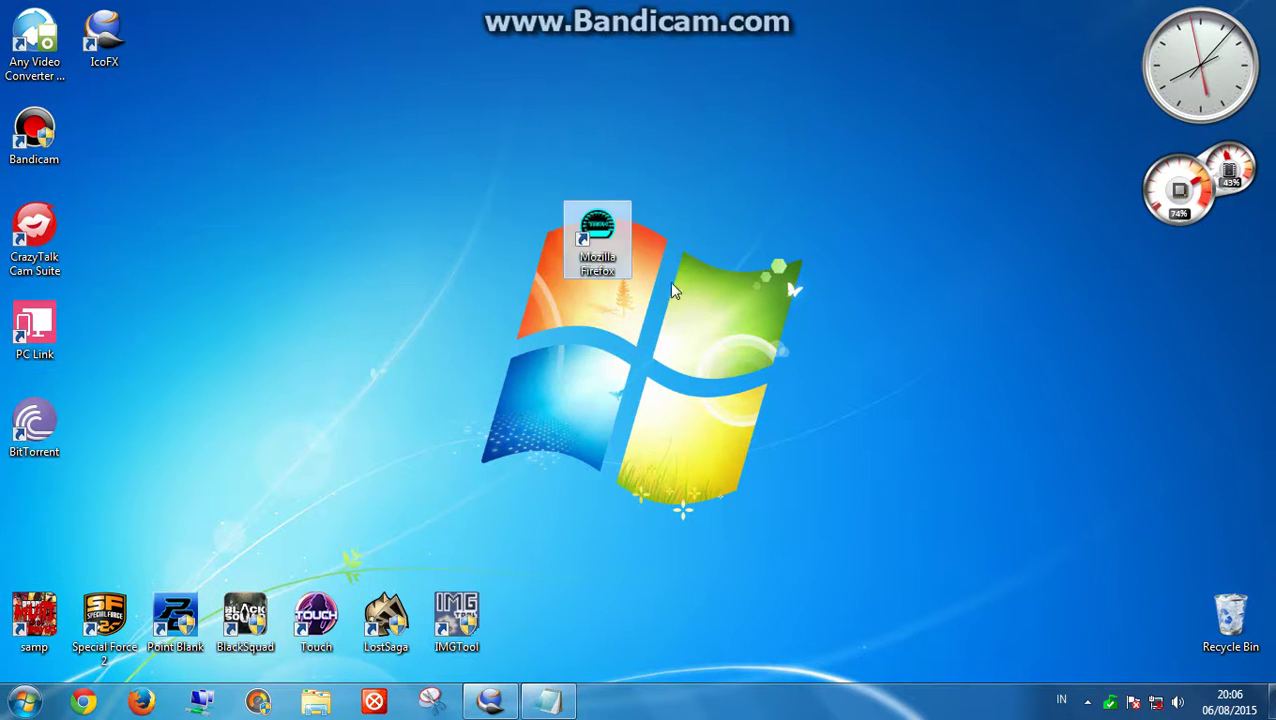
{"action": "right_click", "coordinate": [668, 268]}
{"action": "left_click", "coordinate": [743, 369]}
Step: Switch the desktop to small icons to preview the shortcut's new icon at that size
{"action": "right_click", "coordinate": [682, 257]}
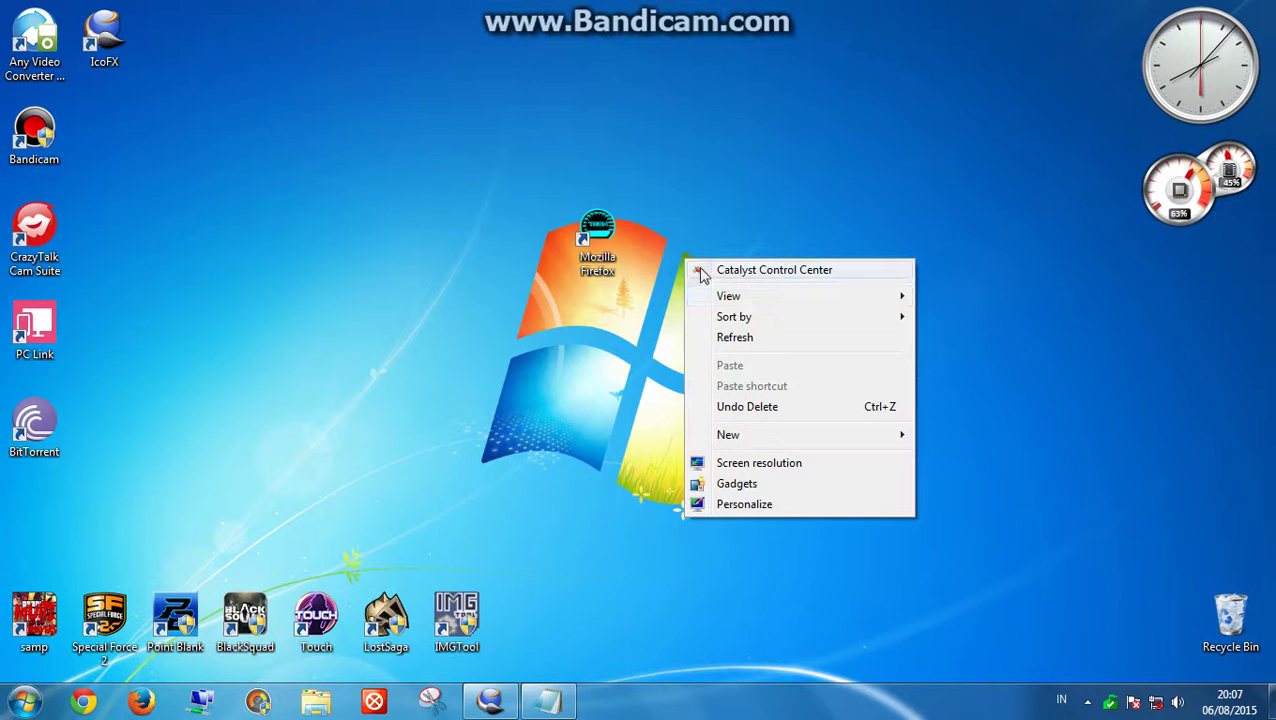
{"action": "mouse_move", "coordinate": [731, 308]}
{"action": "left_click", "coordinate": [975, 337]}
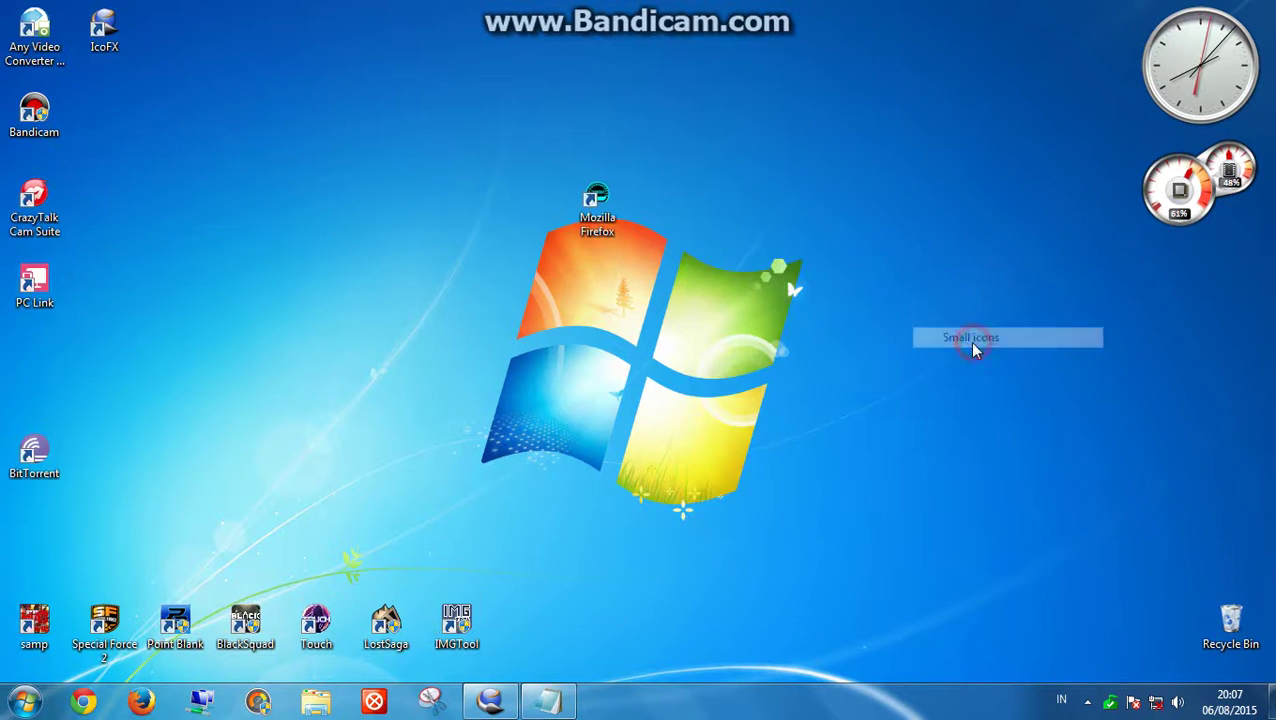
Step: Switch the desktop to large icons to preview the Mozilla Firefox shortcut's icon enlarged, and refresh the desktop
{"action": "right_click", "coordinate": [684, 285]}
{"action": "mouse_move", "coordinate": [746, 320]}
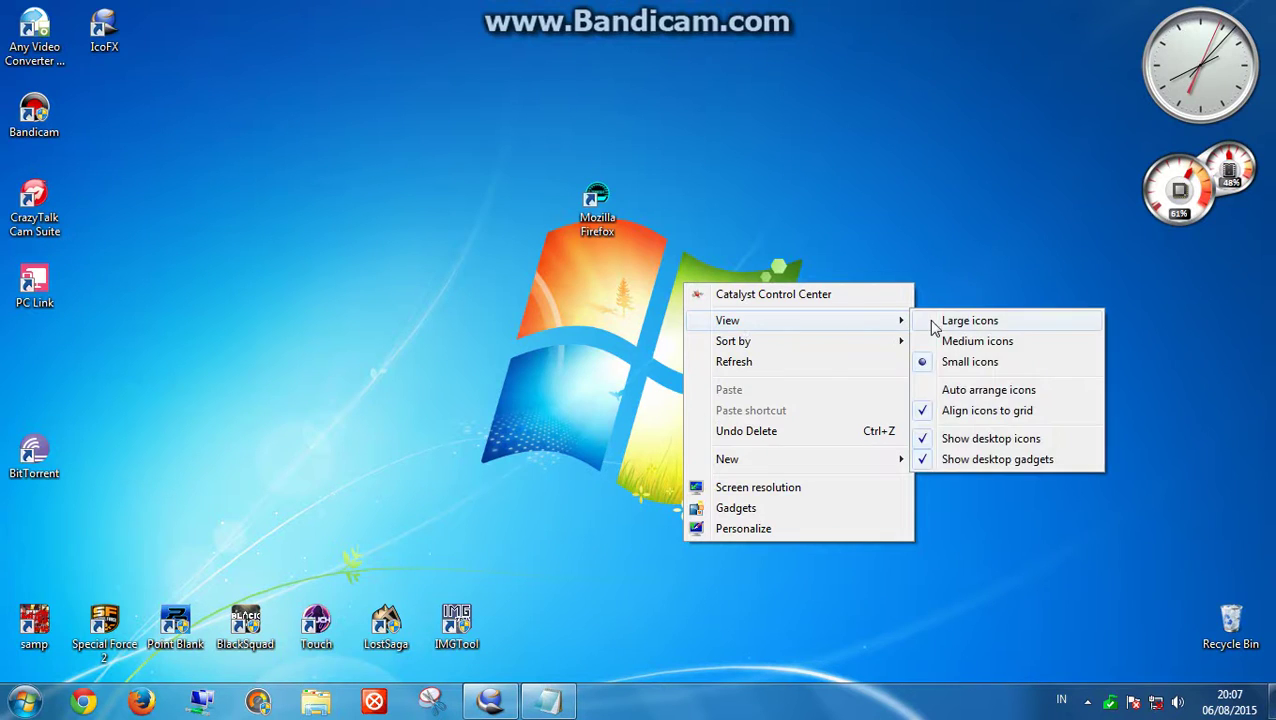
{"action": "left_click", "coordinate": [922, 321]}
{"action": "left_click_drag", "start_coordinate": [607, 171], "coordinate": [770, 255]}
{"action": "left_click", "coordinate": [770, 255]}
{"action": "right_click", "coordinate": [770, 255]}
{"action": "left_click", "coordinate": [790, 320]}
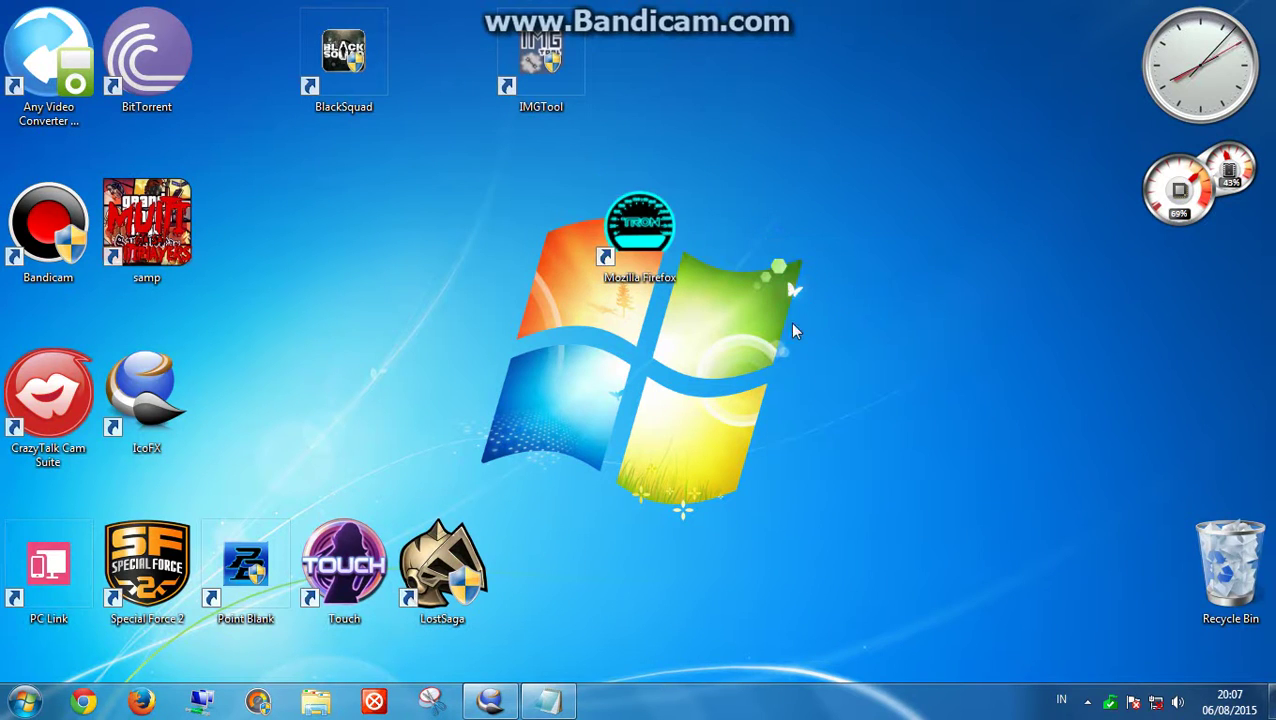
Step: Set the desktop back to medium icons and refresh it
{"action": "right_click", "coordinate": [446, 258]}
{"action": "mouse_move", "coordinate": [491, 303]}
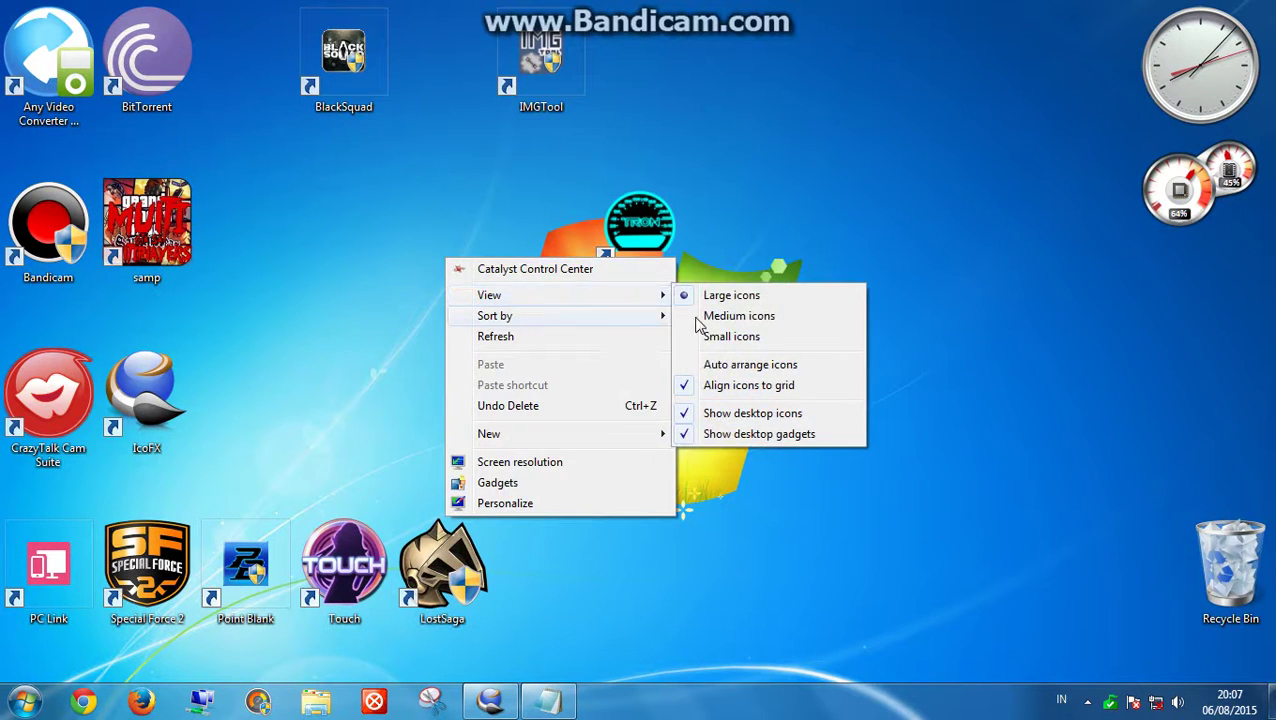
{"action": "left_click", "coordinate": [712, 315]}
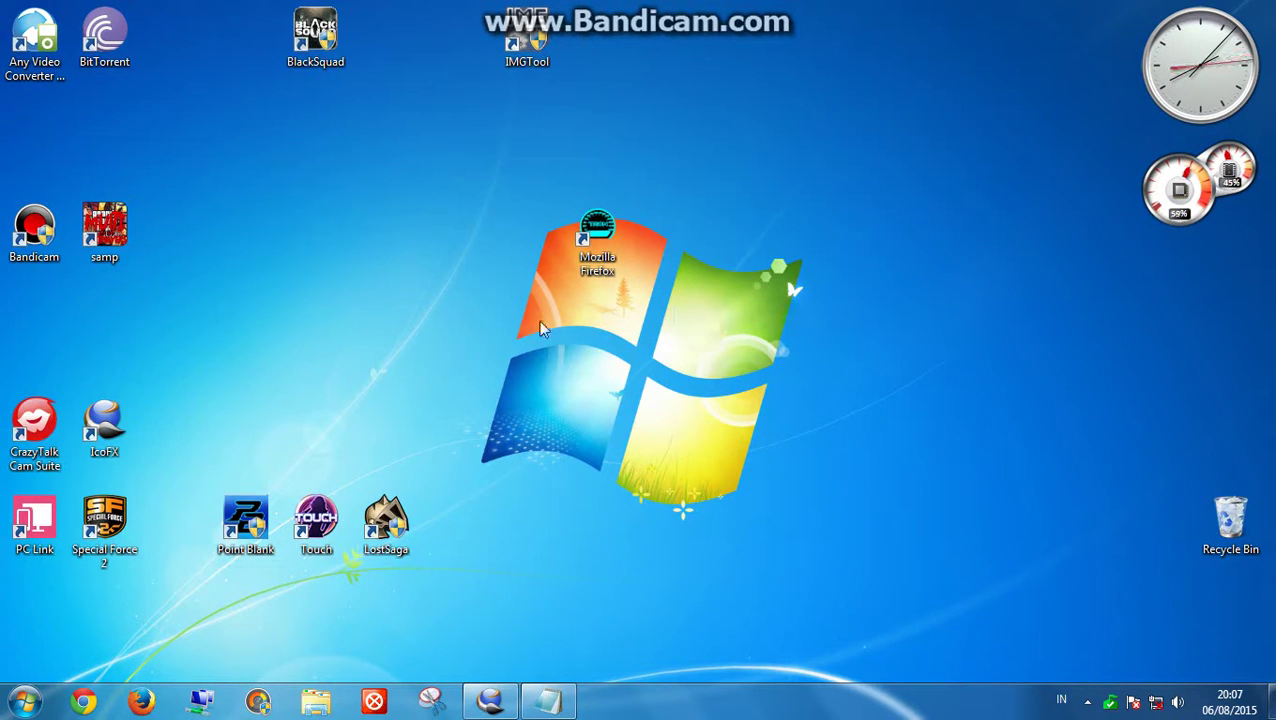
{"action": "right_click", "coordinate": [572, 387]}
{"action": "mouse_move", "coordinate": [624, 448]}
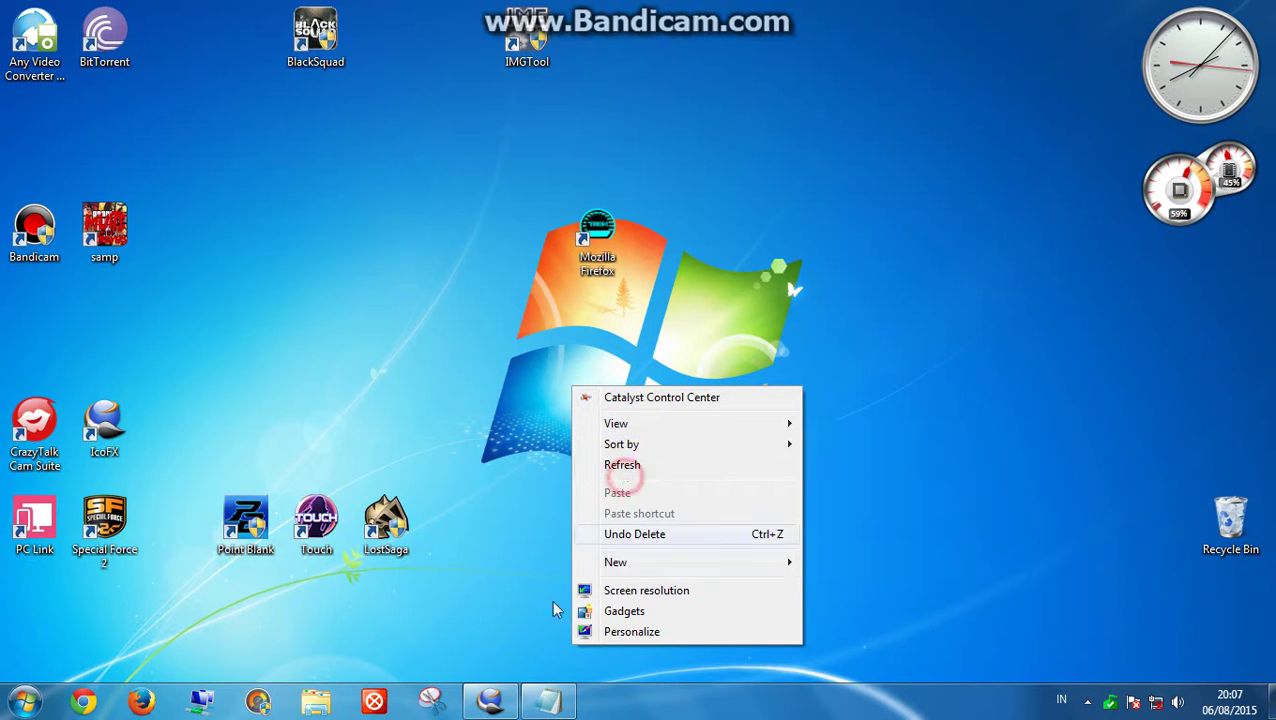
{"action": "left_click", "coordinate": [593, 628]}
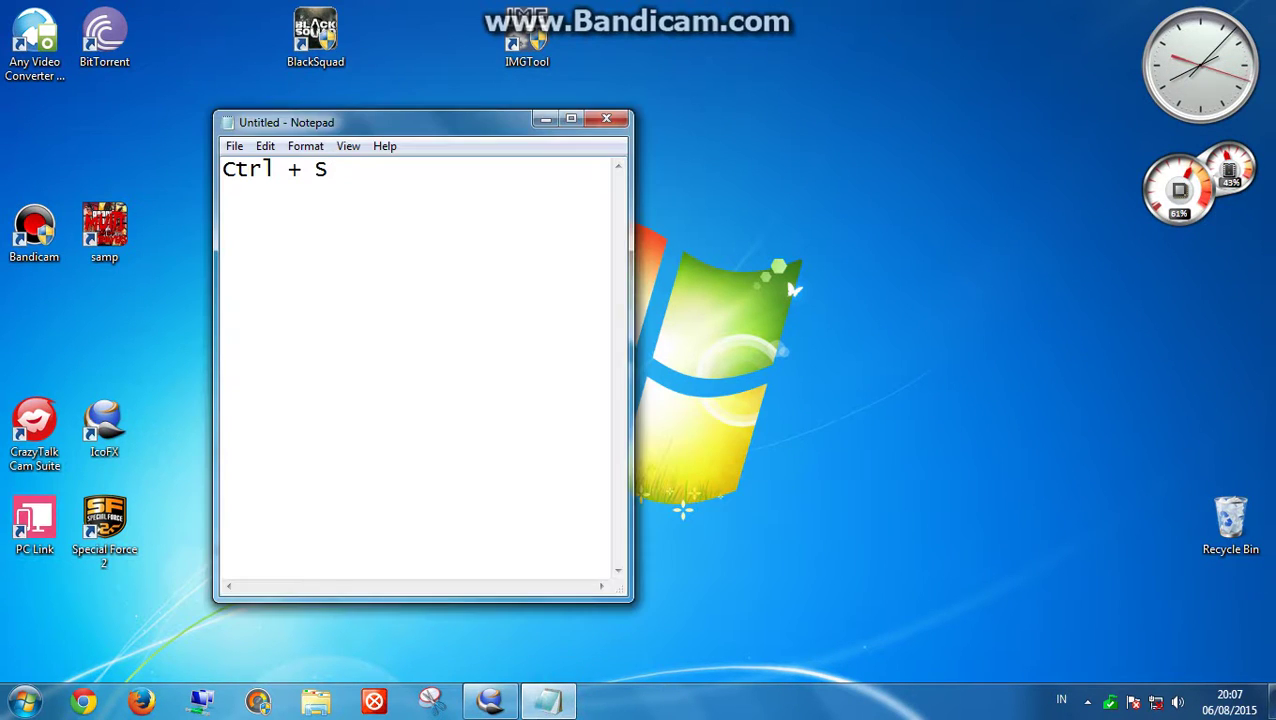
Step: Replace the text in the Notepad window with "THANK FOR WATCH :3" and minimize the window
{"action": "key", "text": "BackSpace"}
{"action": "key", "text": "BackSpace"}
{"action": "key", "text": "BackSpace"}
{"action": "key", "text": "BackSpace"}
{"action": "key", "text": "BackSpace"}
{"action": "key", "text": "BackSpace"}
{"action": "key", "text": "BackSpace"}
{"action": "key", "text": "BackSpace"}
{"action": "key", "text": "BackSpace"}
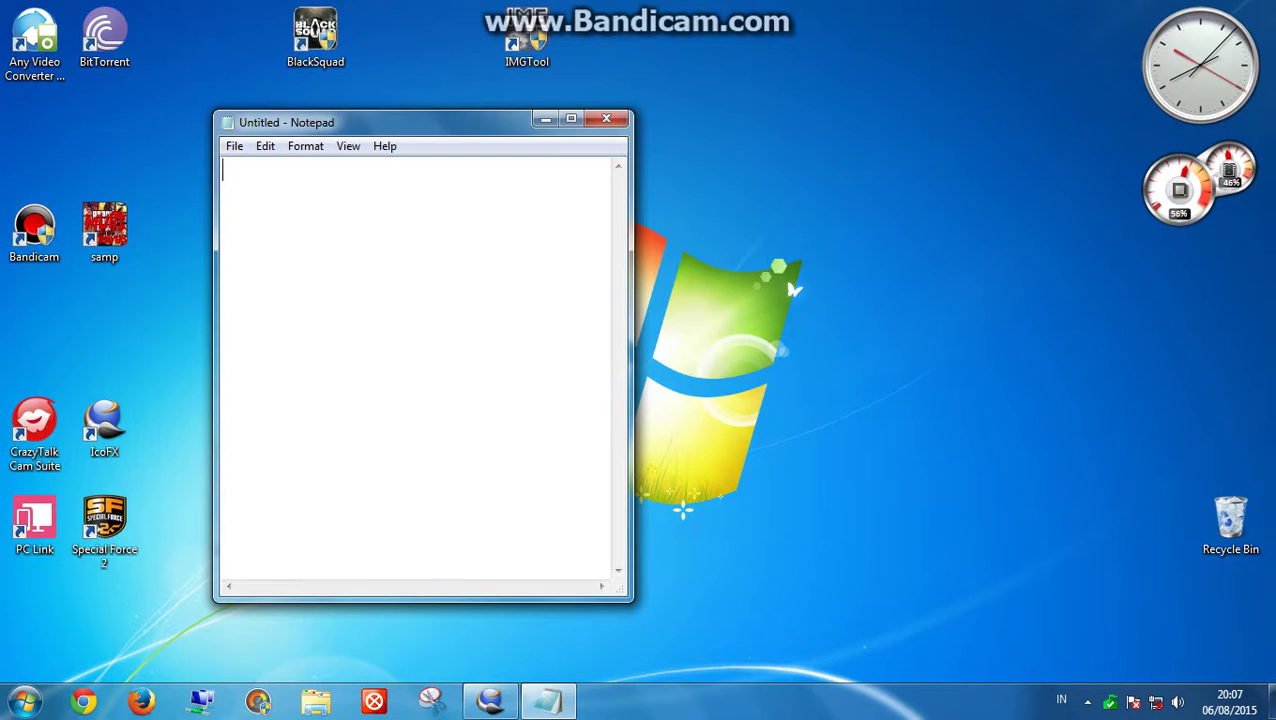
{"action": "type", "text": "THANK F"}
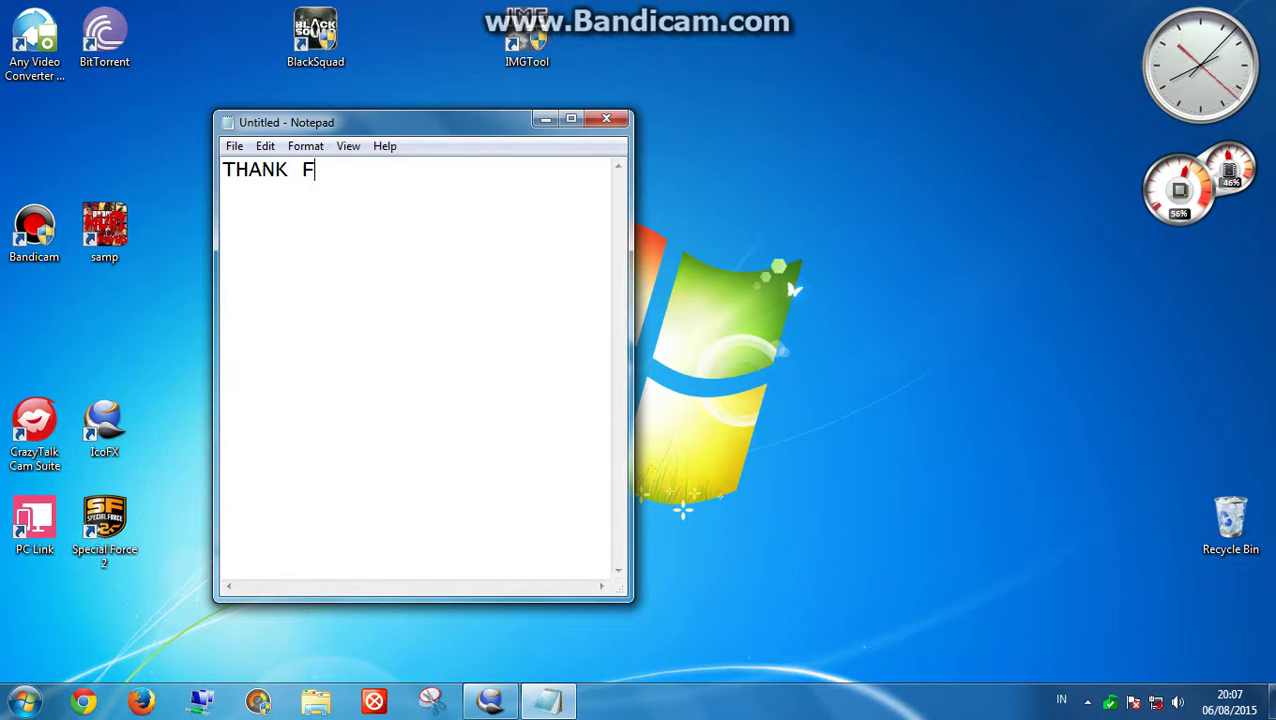
{"action": "type", "text": "OR WATC"}
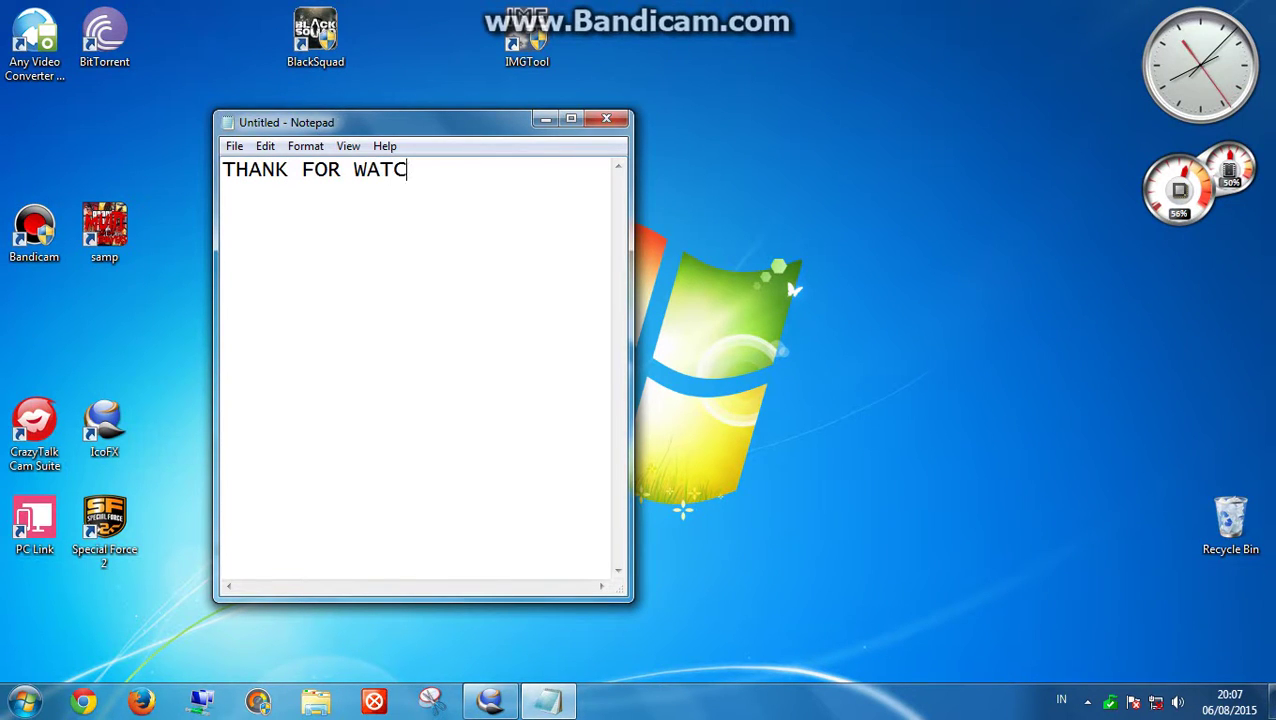
{"action": "type", "text": "H :3"}
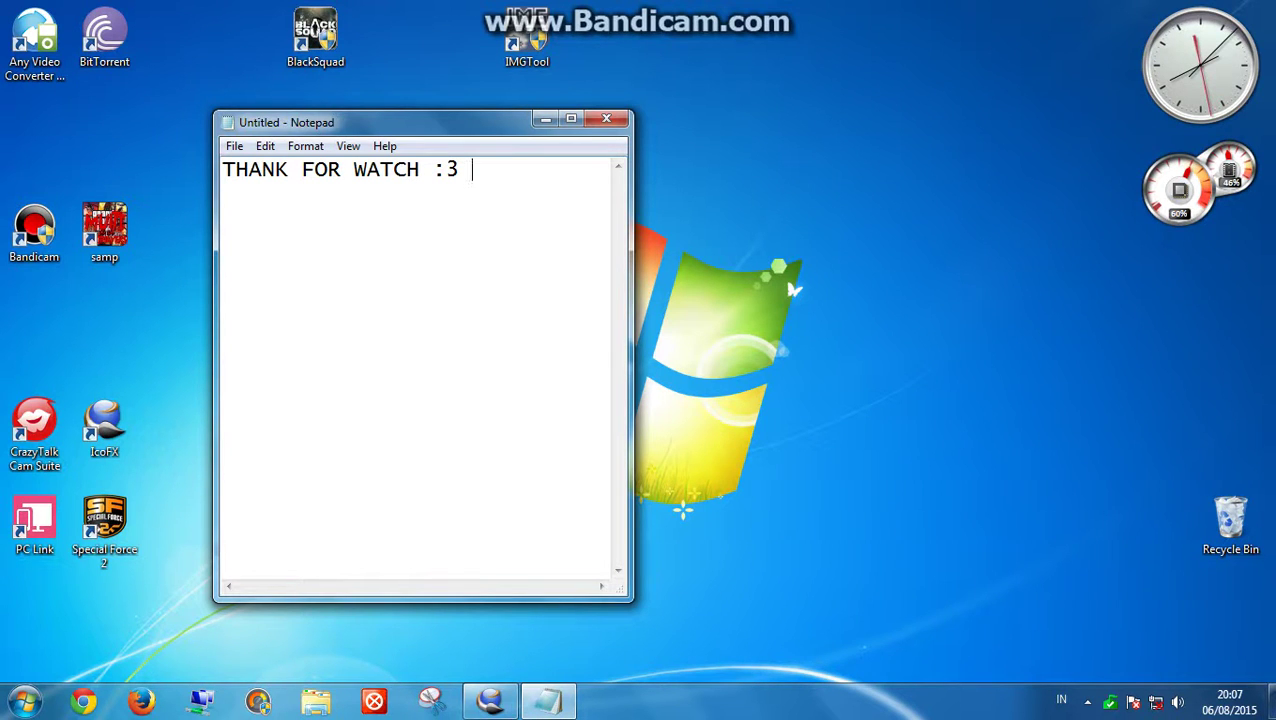
{"action": "left_click", "coordinate": [545, 119]}
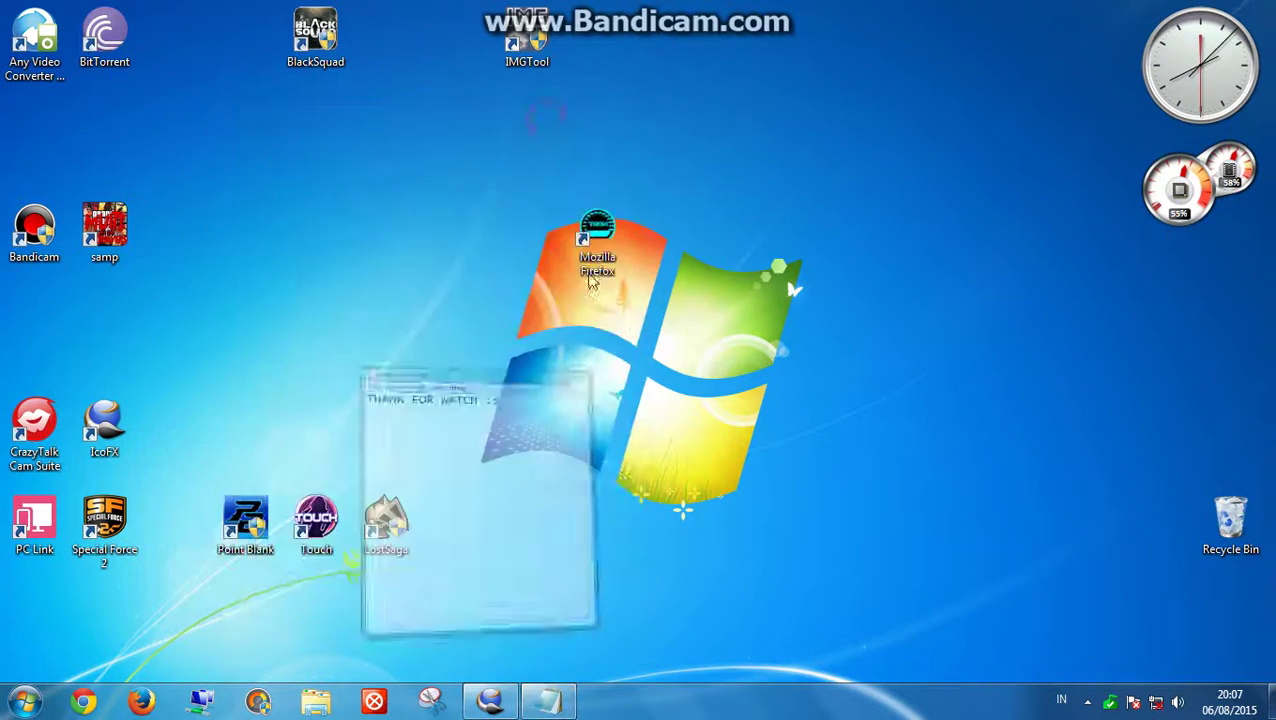